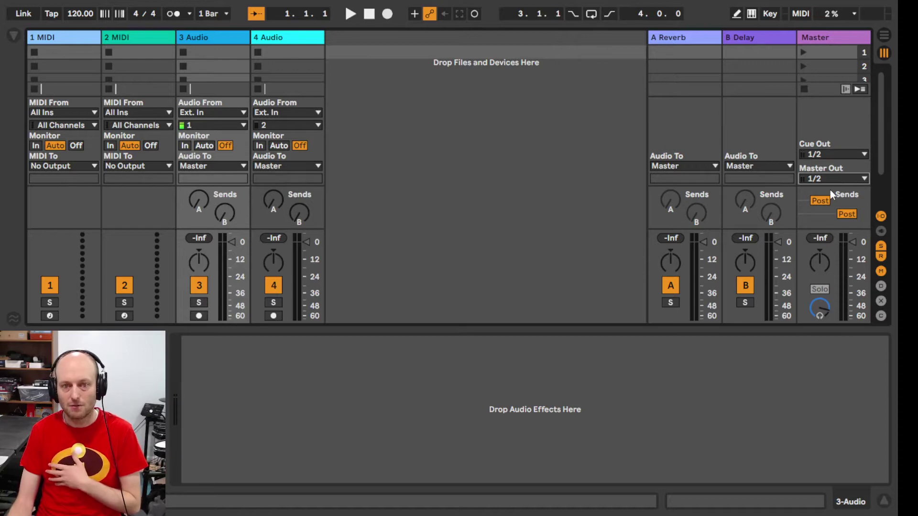
# Route the Master output to 3/4, turn on the metronome and start playback.
pyautogui.click(824, 206)
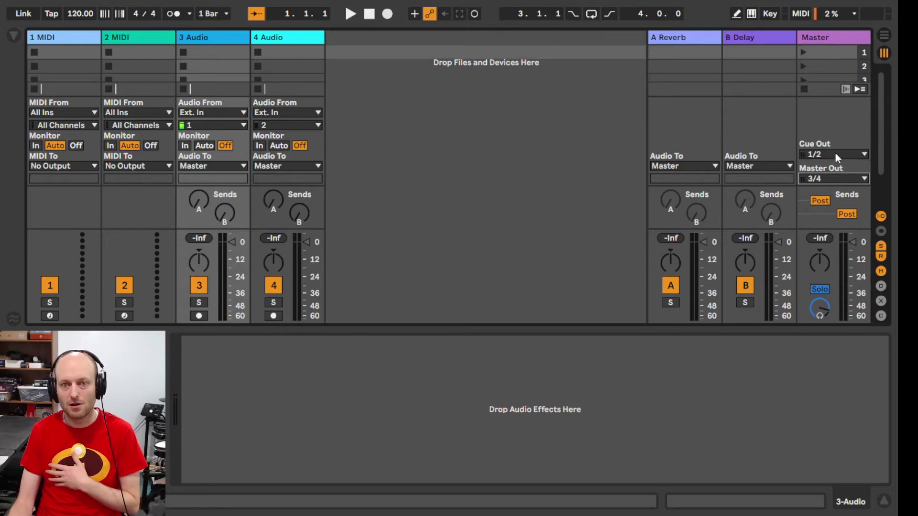
pyautogui.click(173, 14)
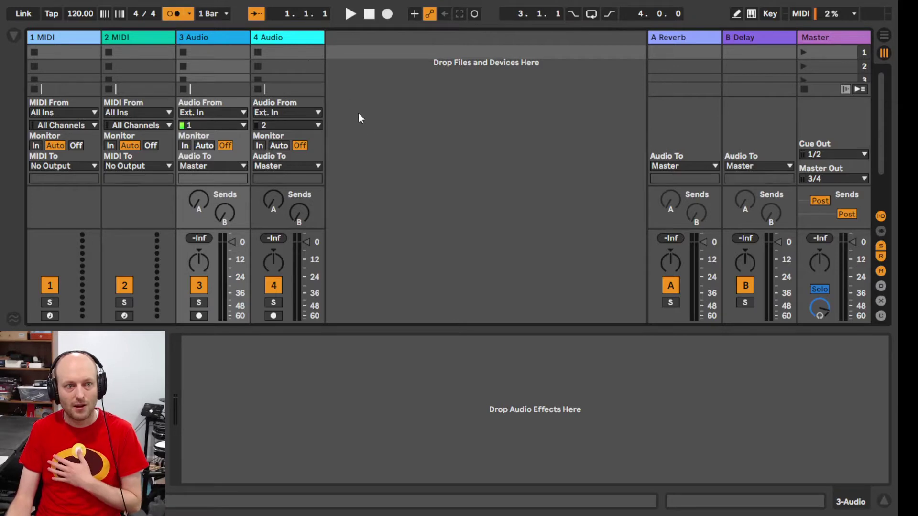
pyautogui.click(348, 15)
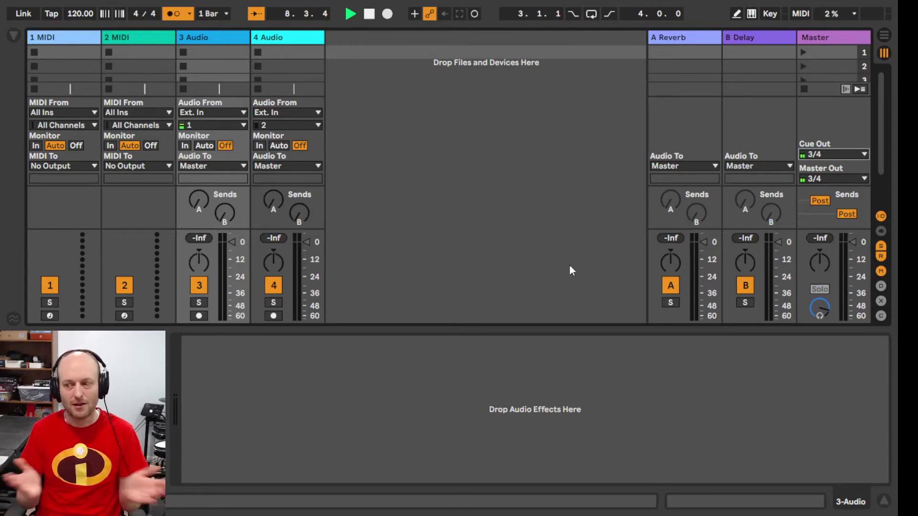
# Return Cue Out to 1/2, stop playback at bar 13, and select track 4 Audio.
pyautogui.click(845, 151)
pyautogui.click(825, 165)
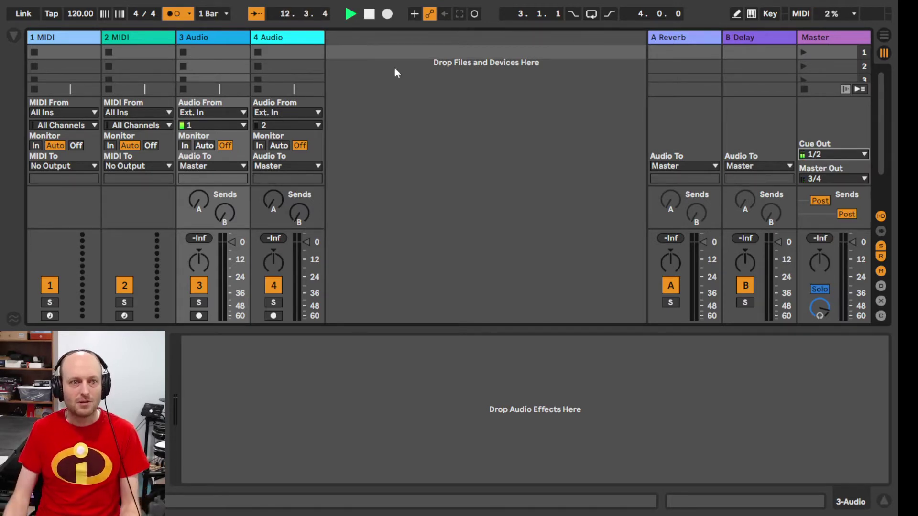
pyautogui.click(368, 15)
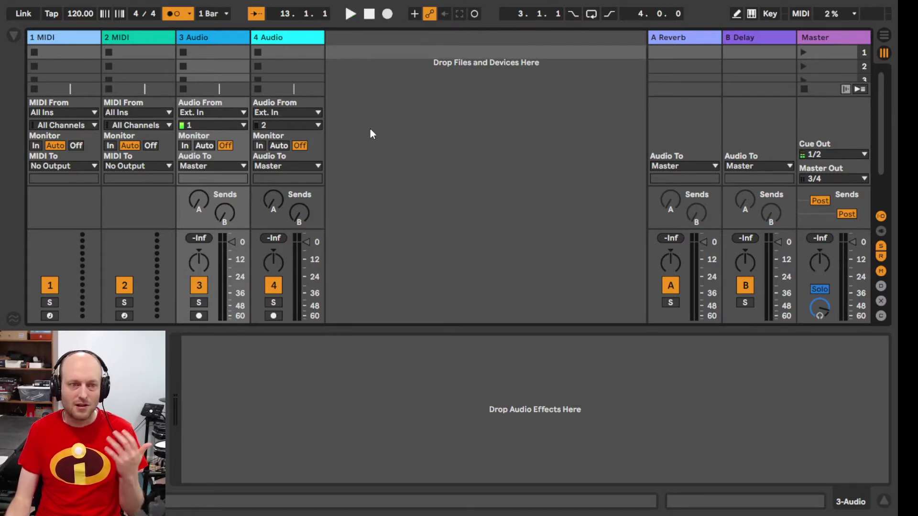
pyautogui.click(295, 36)
# Rename track 4 to 'Monitor' and narrow its column.
pyautogui.hotkey('ctrl', 'r')
pyautogui.write('Monitor')
pyautogui.press('Return')
pyautogui.moveTo(324, 38); pyautogui.dragTo(314, 54)
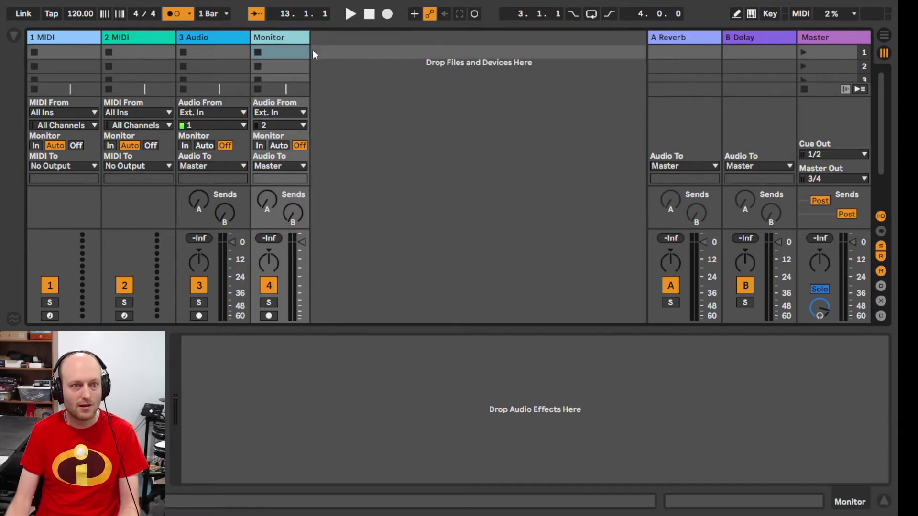
# Feed the Monitor track from Master (Post Mixer), output to Ext. Out 1/2, monitoring In.
pyautogui.click(287, 166)
pyautogui.click(266, 180)
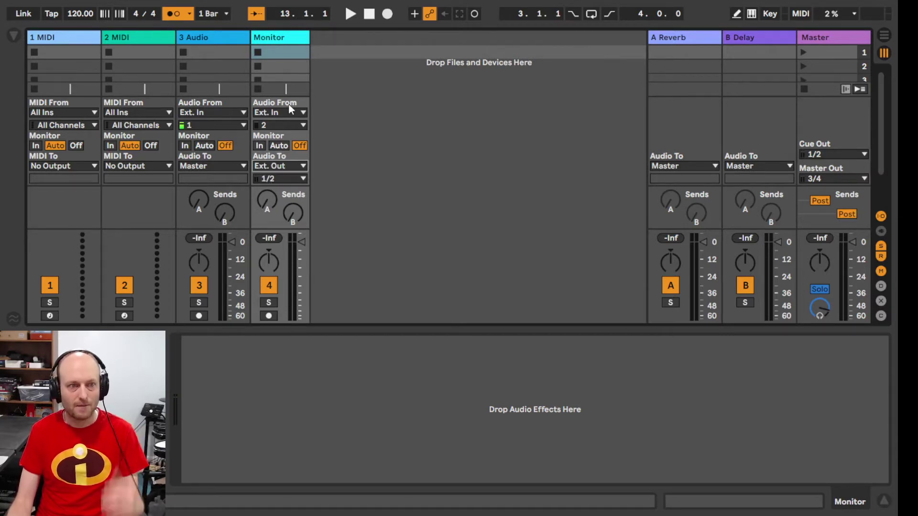
pyautogui.click(279, 112)
pyautogui.click(282, 193)
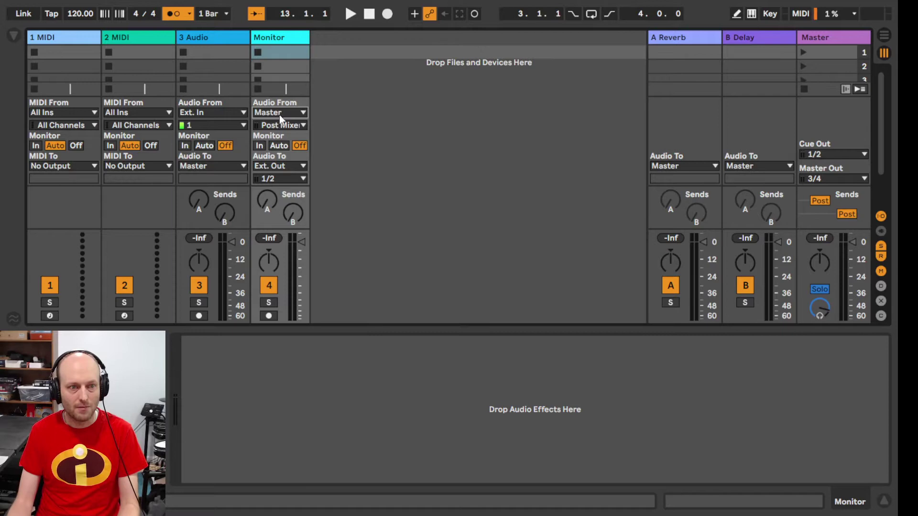
pyautogui.click(259, 145)
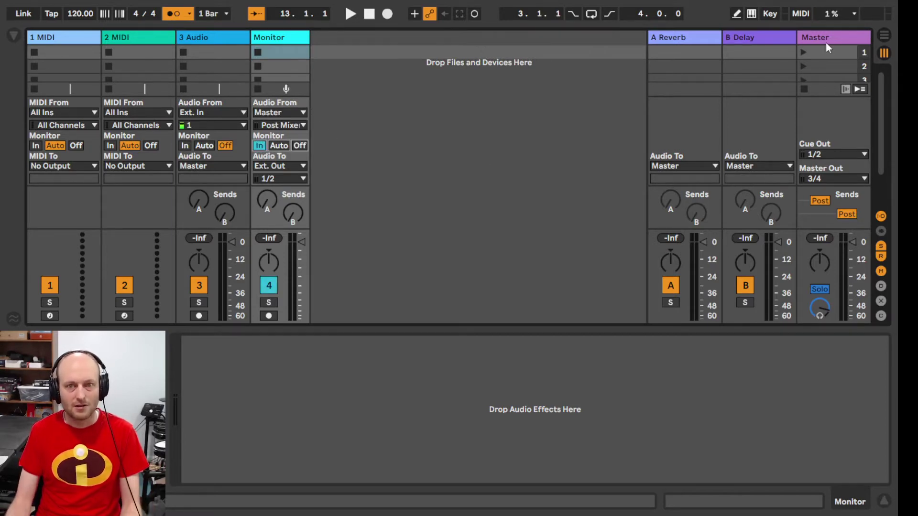
# Search the browser for 'limiter', drop a Limiter onto the Master track, then hide the browser.
pyautogui.click(13, 36)
pyautogui.click(60, 39)
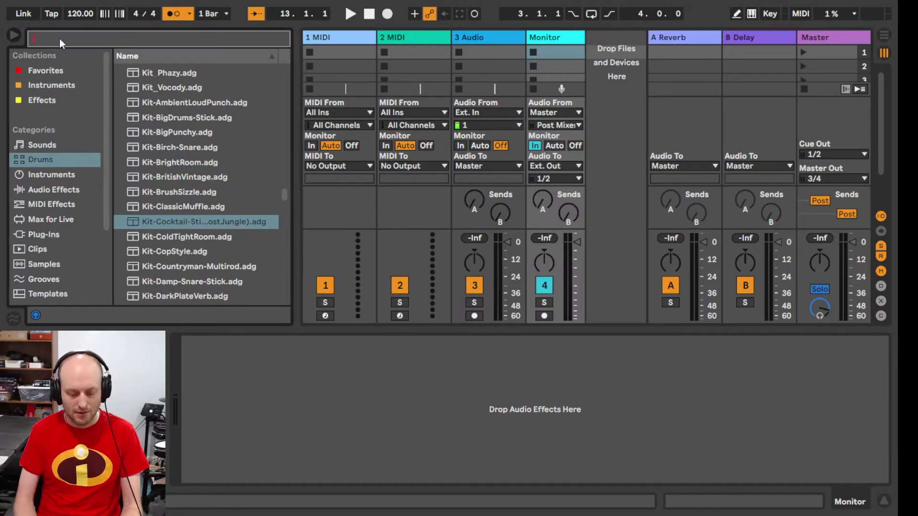
pyautogui.write('limiter')
pyautogui.scroll(-3, 59, 191)
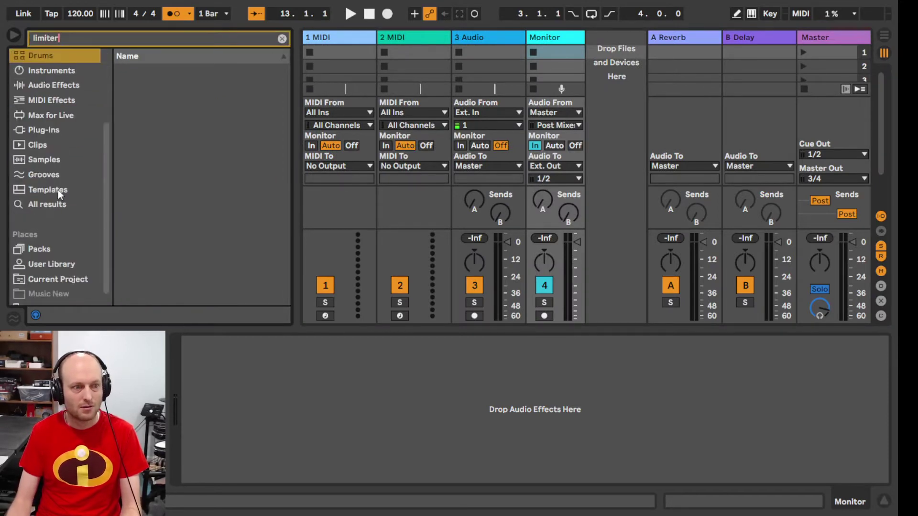
pyautogui.click(53, 205)
pyautogui.moveTo(143, 71); pyautogui.dragTo(827, 38)
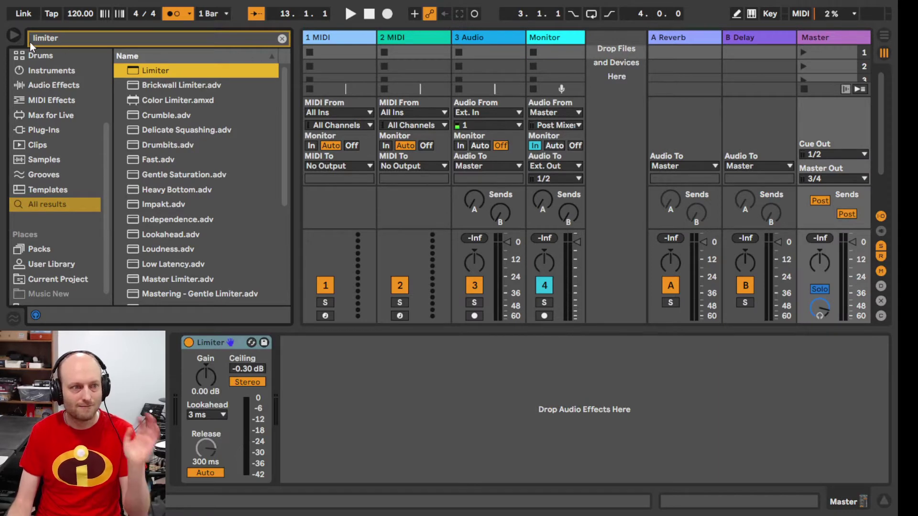
pyautogui.click(14, 35)
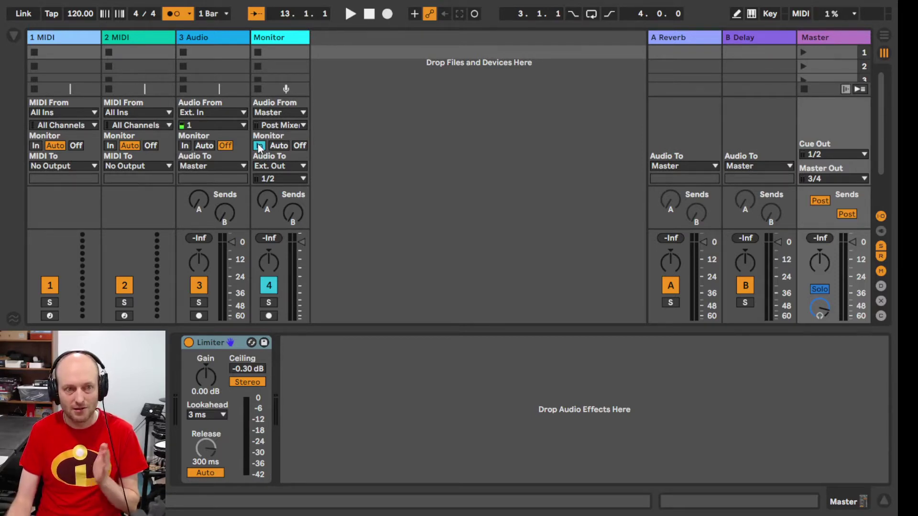
# Give track 3 Audio Ext. In channel 3 with Auto monitoring, and arm it.
pyautogui.click(218, 40)
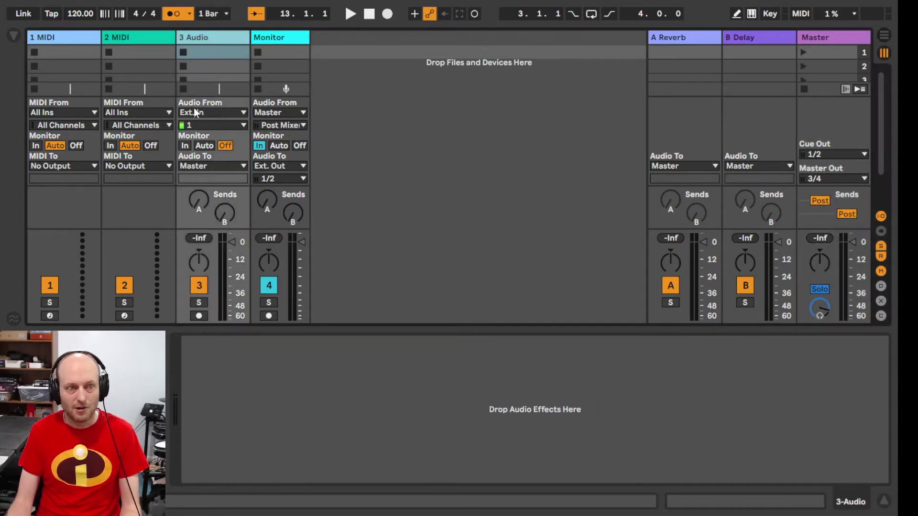
pyautogui.click(211, 125)
pyautogui.click(211, 144)
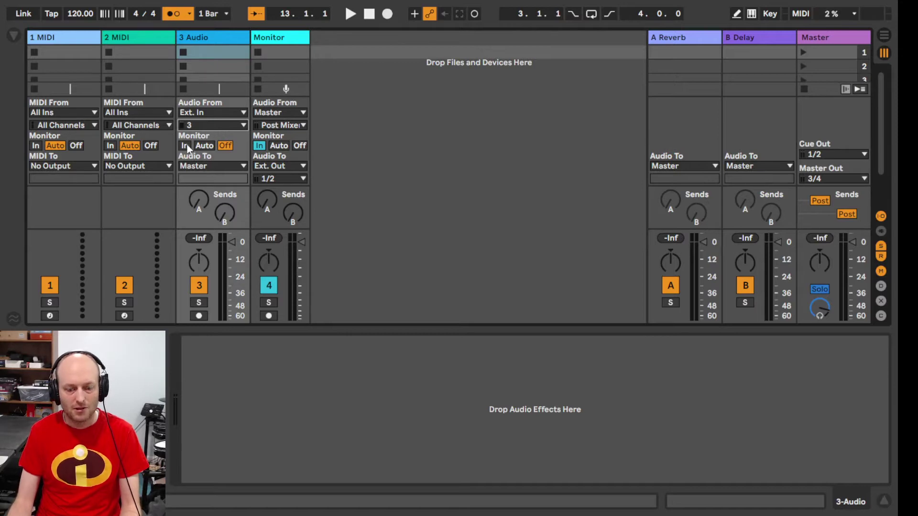
pyautogui.click(203, 145)
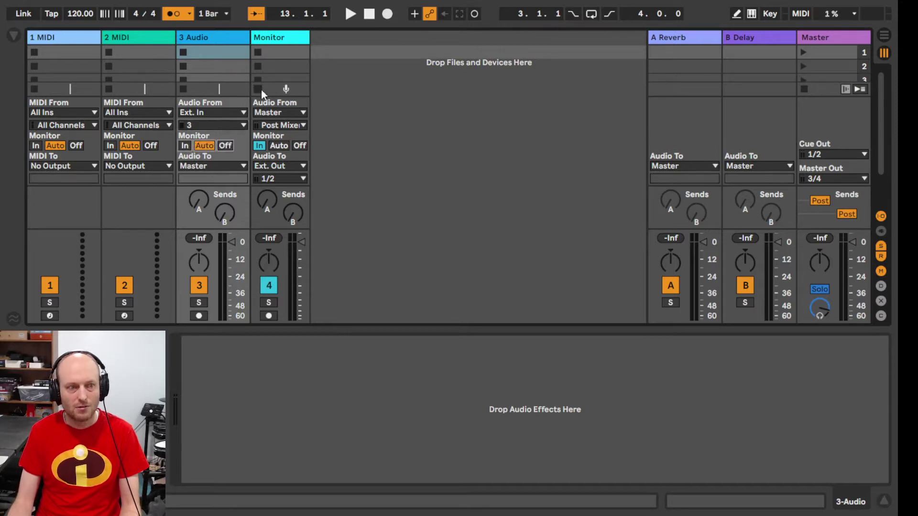
pyautogui.click(199, 316)
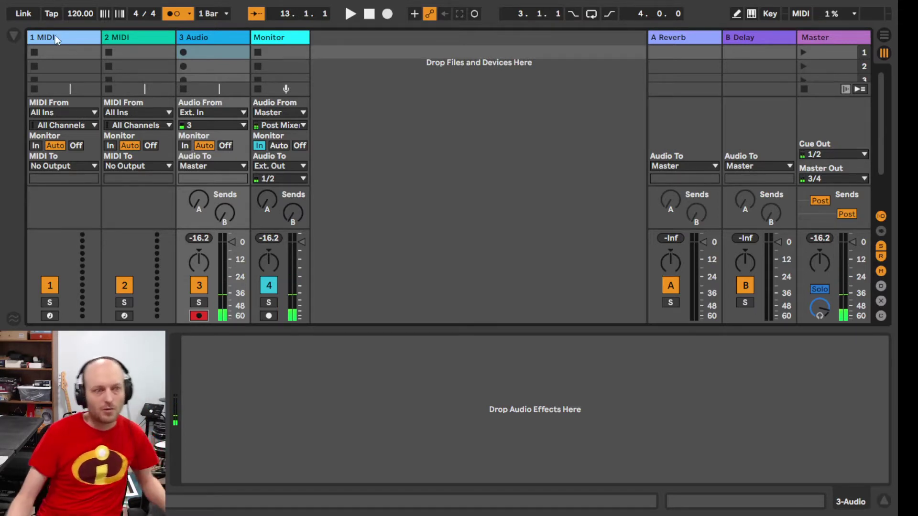
# Reopen the browser on Favorites and clear the 'limiter' search.
pyautogui.click(14, 35)
pyautogui.scroll(5, 71, 87)
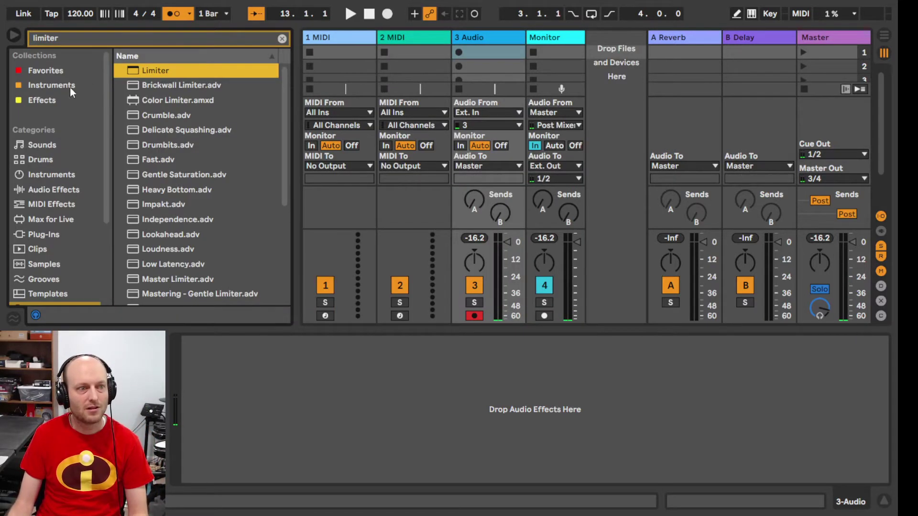
pyautogui.click(57, 72)
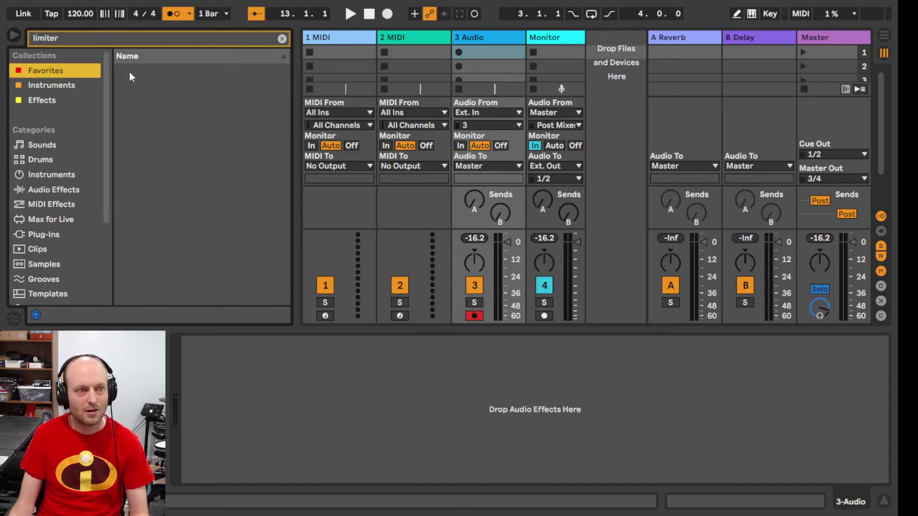
pyautogui.click(282, 39)
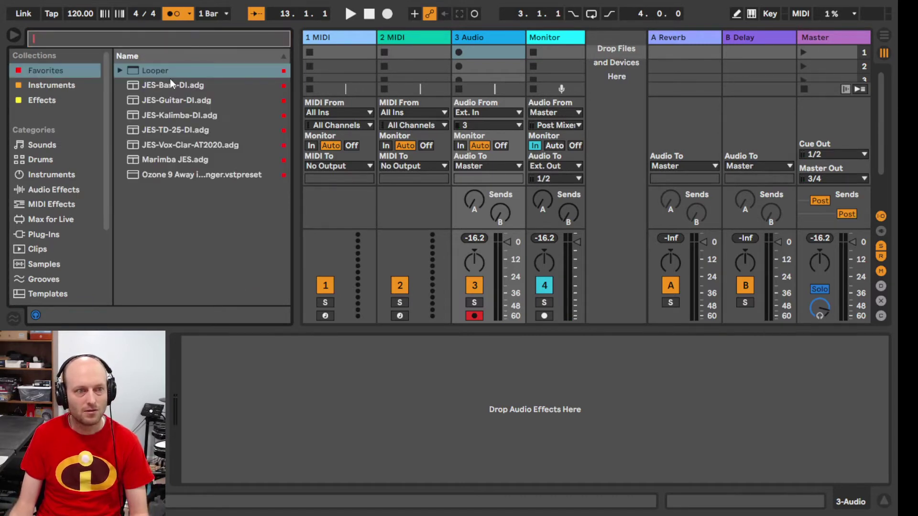
# Rename track 3 to 'Guitar', load JES-Guitar-DI.adg onto it, and switch off its Gate.
pyautogui.click(502, 39)
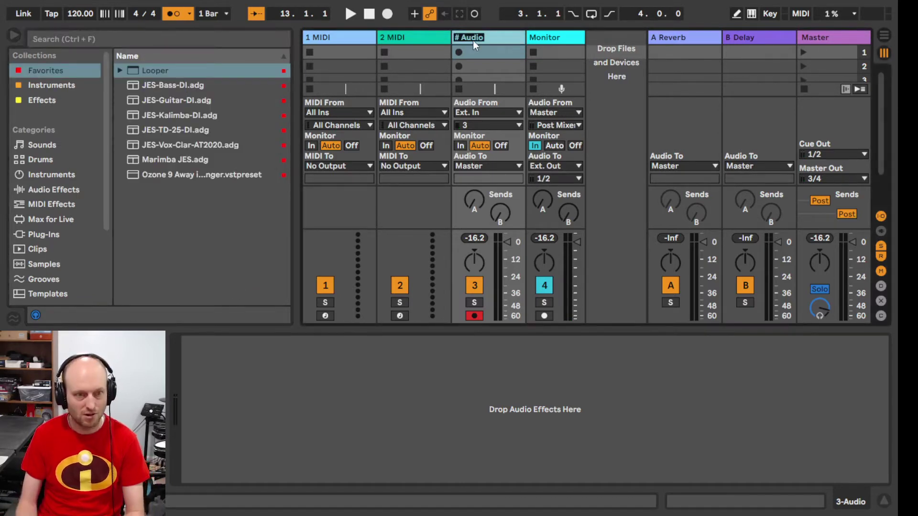
pyautogui.write('Guitar')
pyautogui.press('Return')
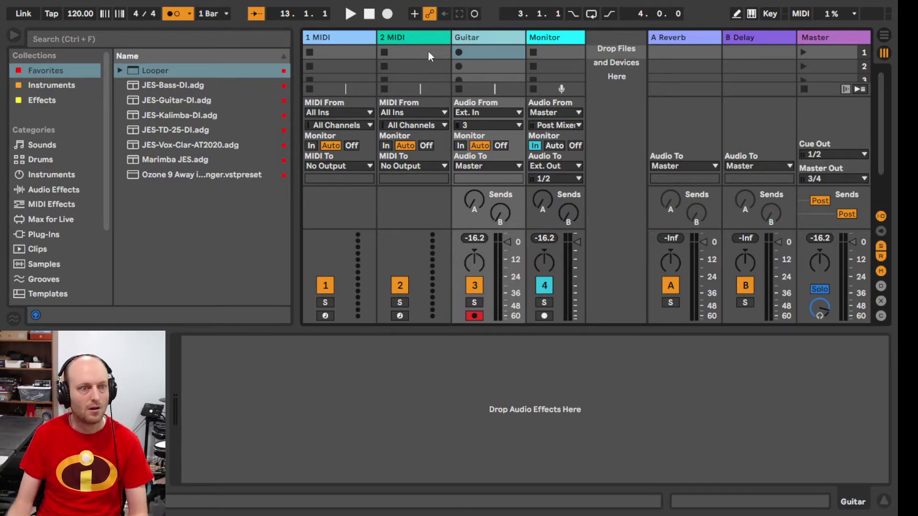
pyautogui.click(165, 100)
pyautogui.doubleClick(165, 100)
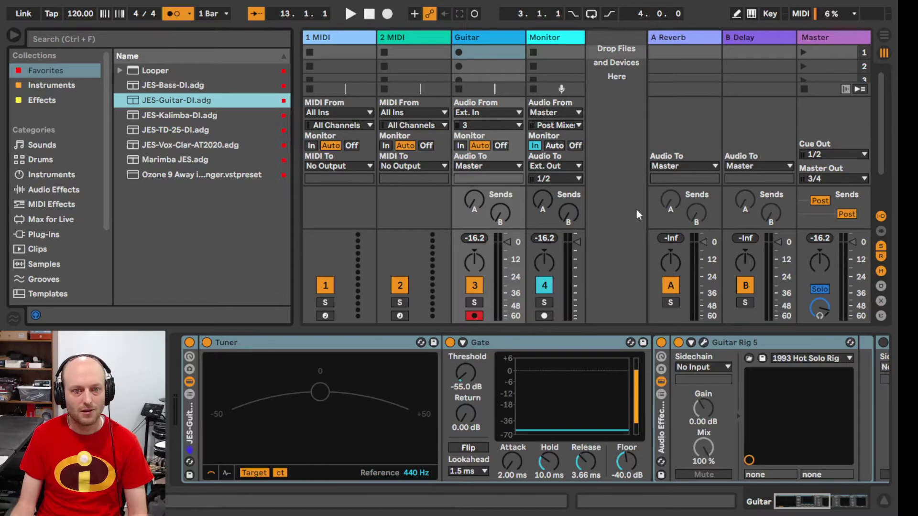
pyautogui.click(450, 343)
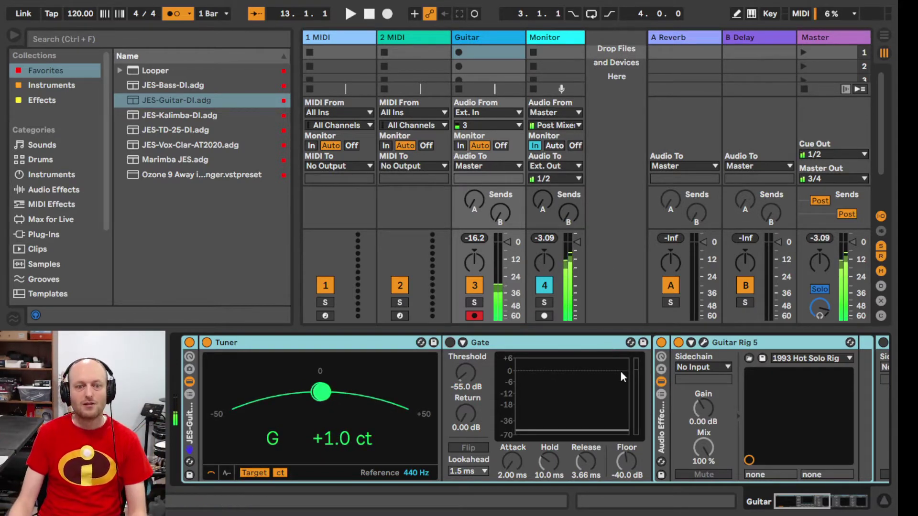
# Add a Looper after Guitar Rig 5 and search the audio effects for 'loop'.
pyautogui.hscroll(10, 620, 372)
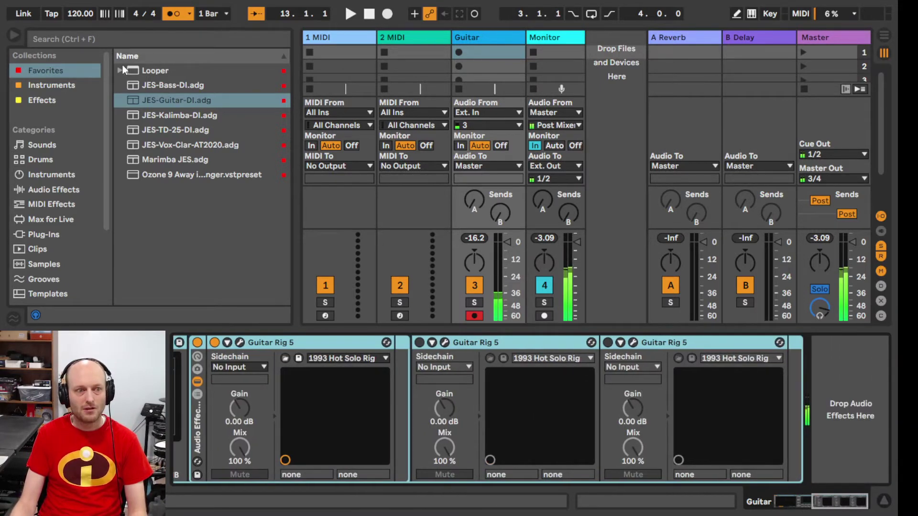
pyautogui.moveTo(155, 70); pyautogui.dragTo(808, 378)
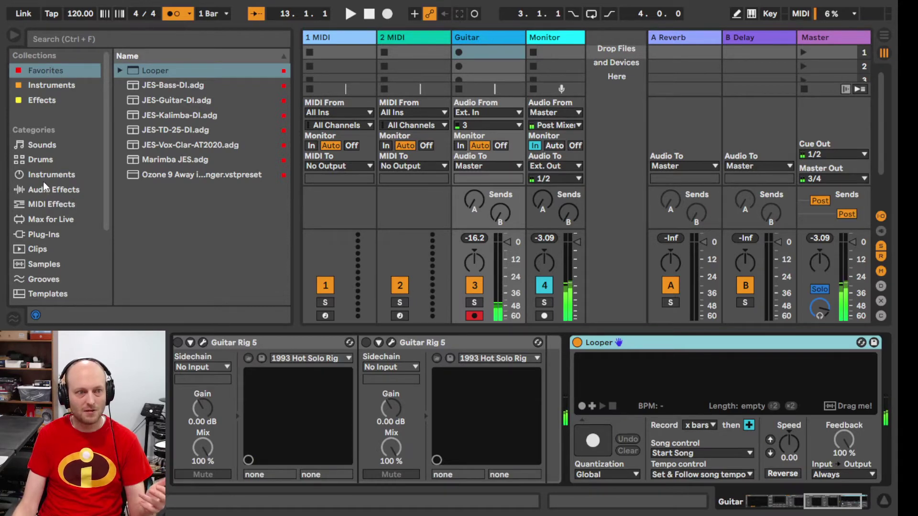
pyautogui.click(56, 189)
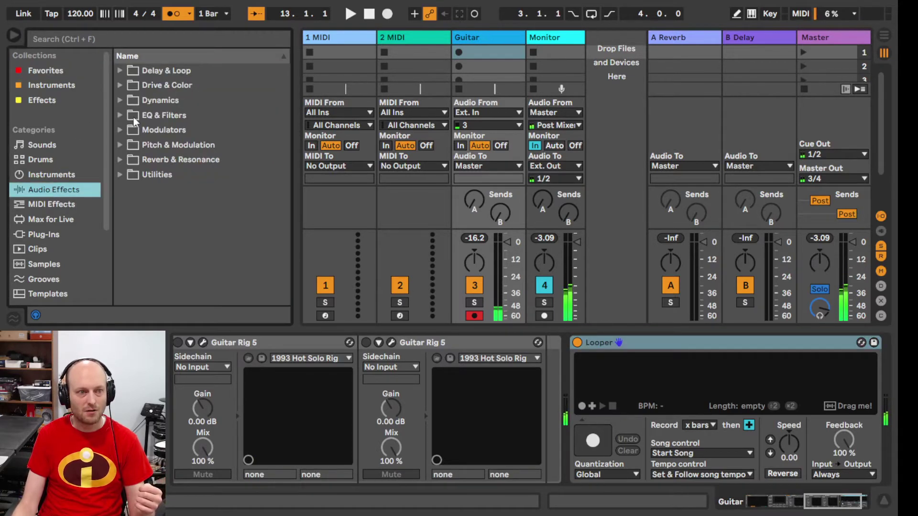
pyautogui.click(120, 36)
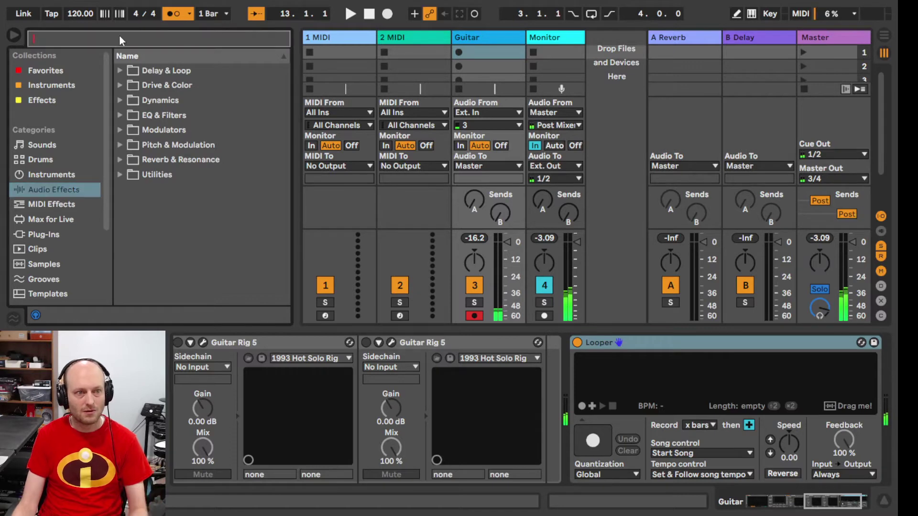
pyautogui.write('loop')
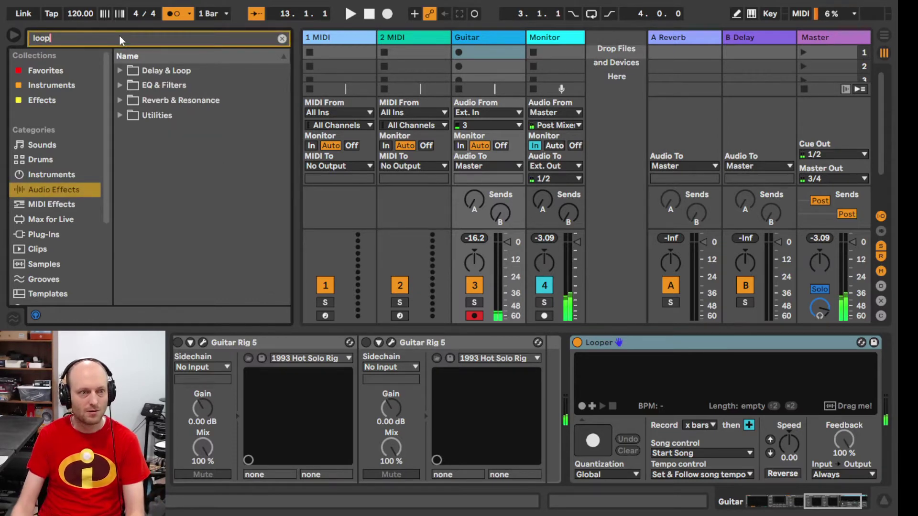
# Clear the search back to Favorites and set the Looper's record length to 4 bars.
pyautogui.click(119, 71)
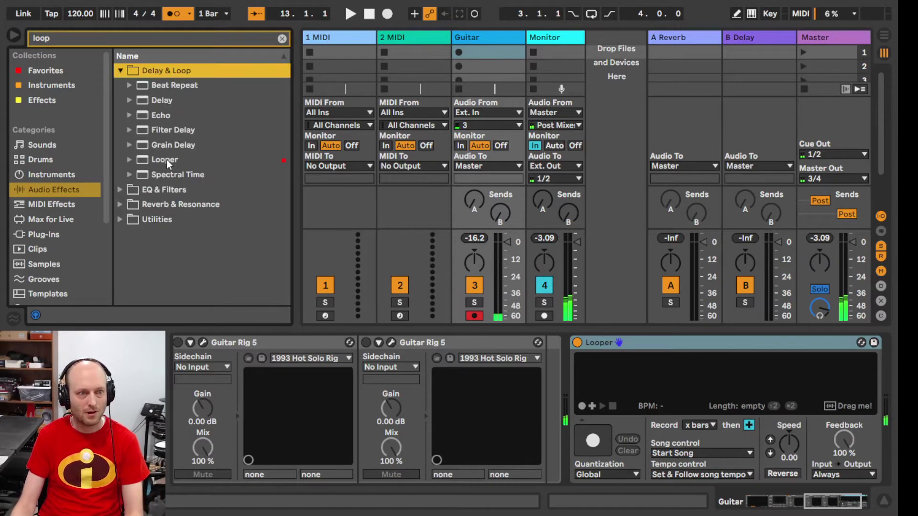
pyautogui.click(119, 72)
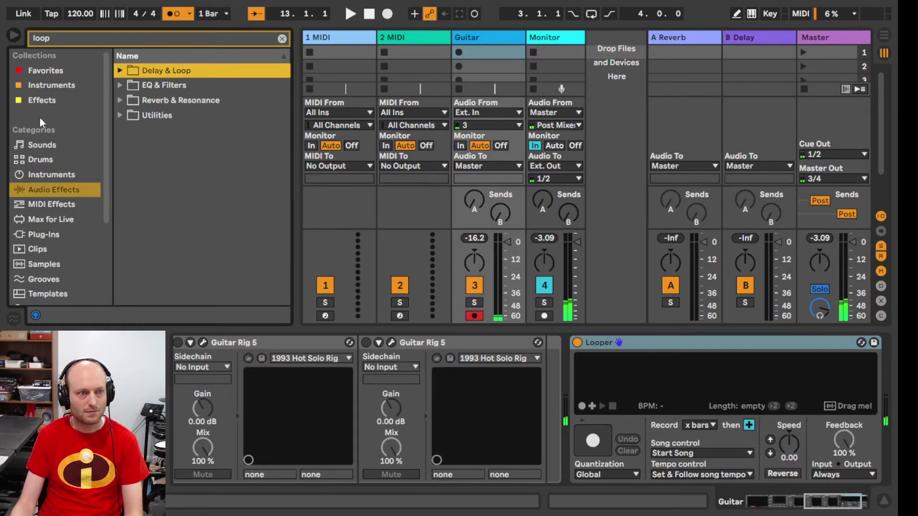
pyautogui.click(44, 72)
pyautogui.click(282, 38)
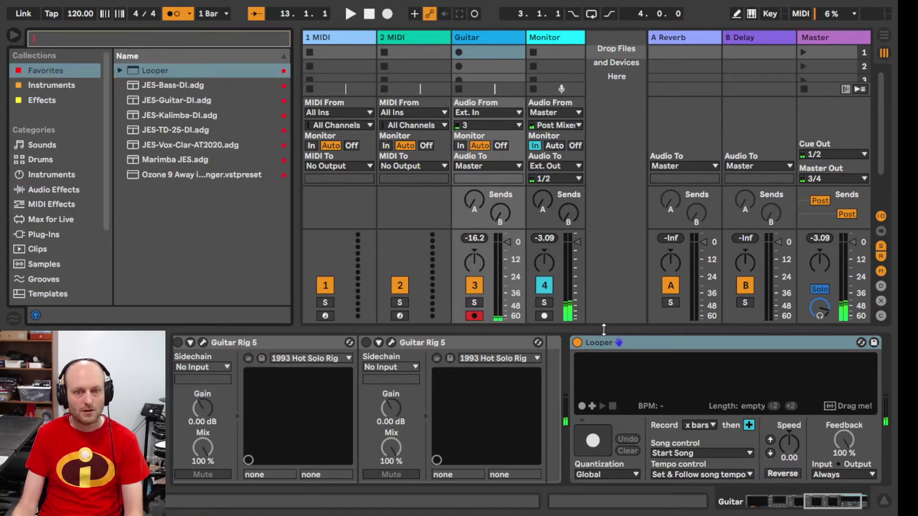
pyautogui.click(706, 425)
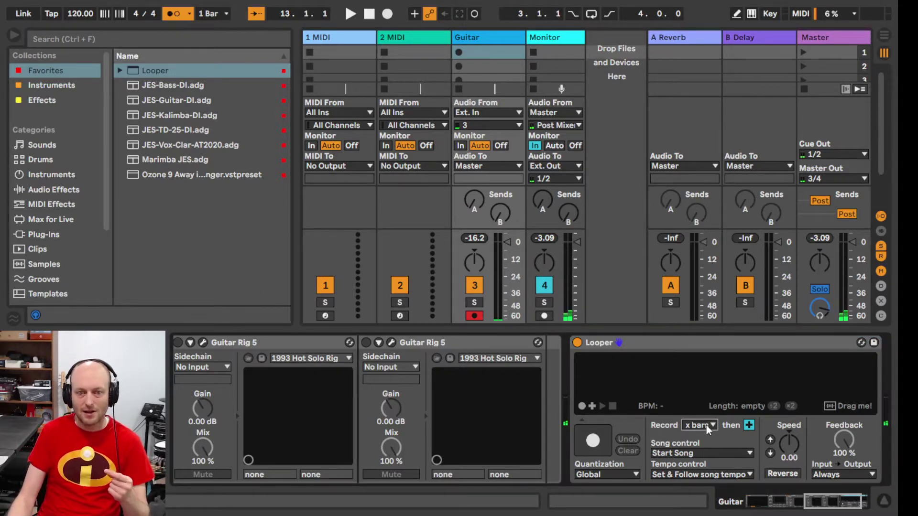
pyautogui.scroll(-3, 699, 425)
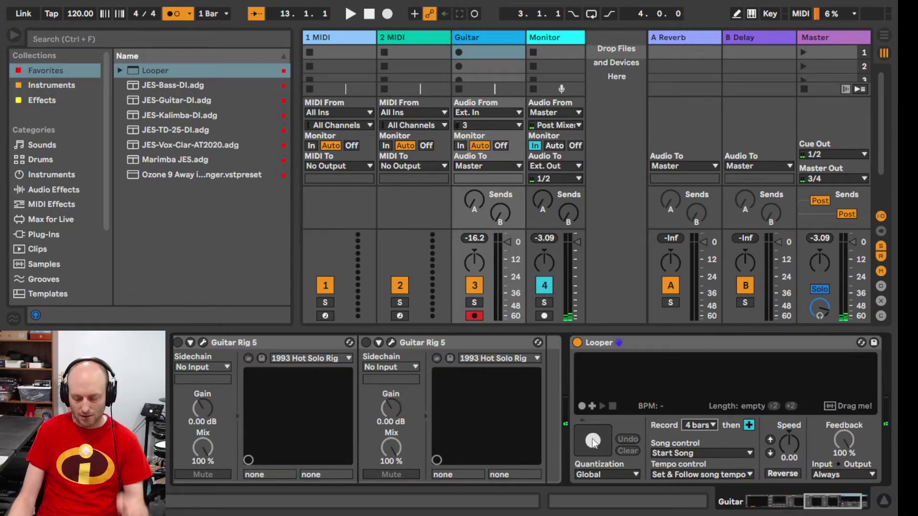
# Map MIDI note C3 to the Looper's record button and E3 to its Clear function.
pyautogui.hotkey('ctrl', 'm')
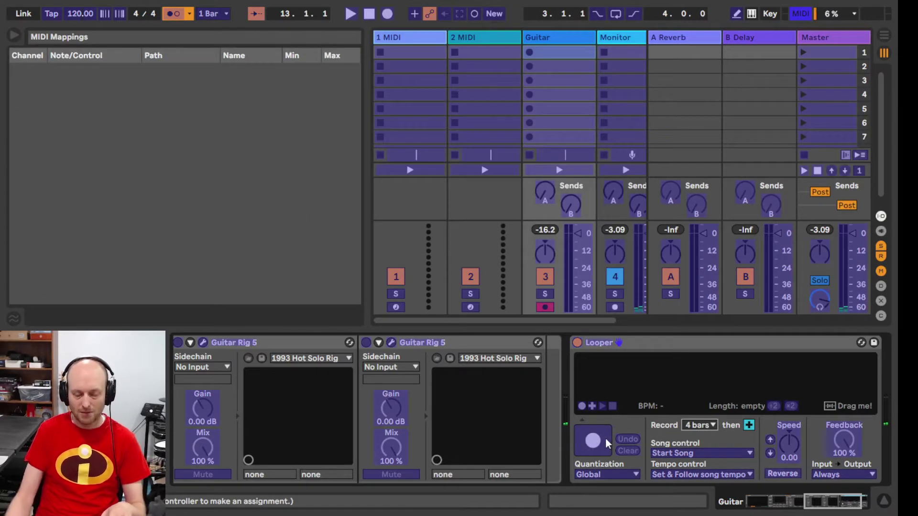
pyautogui.click(603, 436)
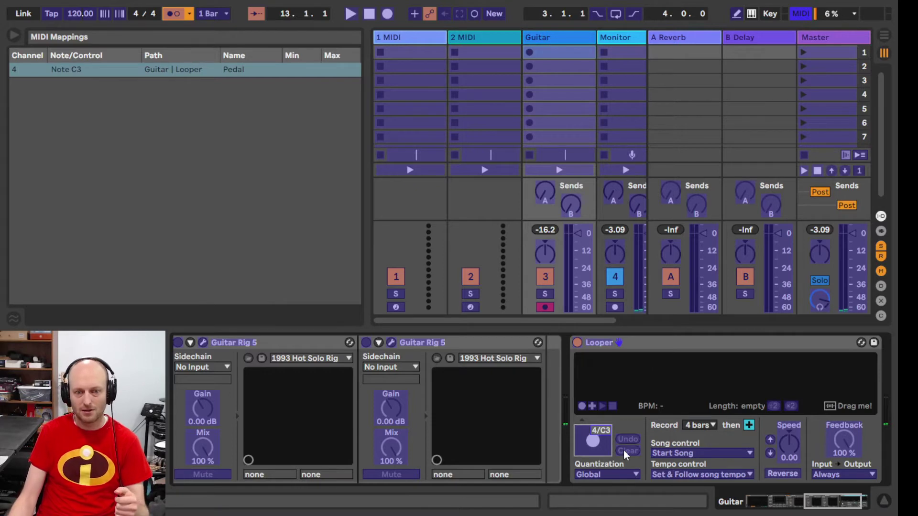
pyautogui.click(624, 450)
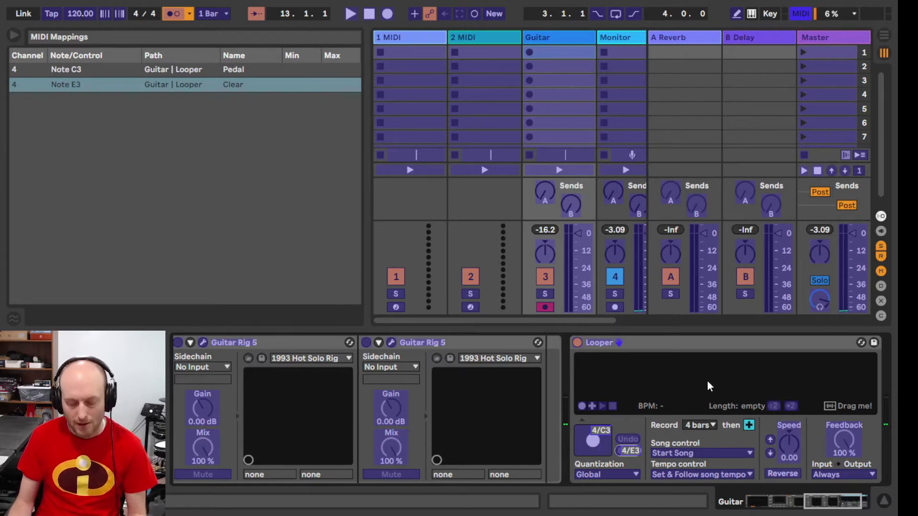
pyautogui.hotkey('ctrl', 'm')
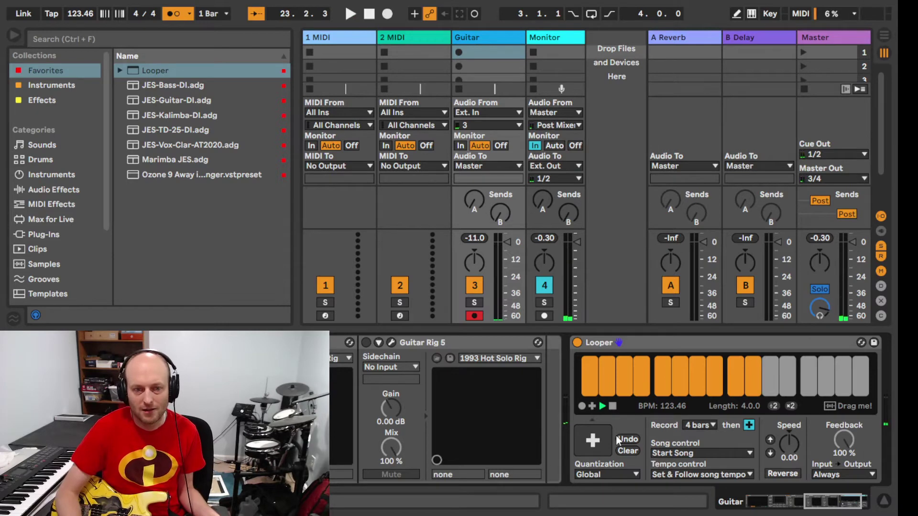
# Clear the trial 4-bar loop recorded at 123.46 BPM from the Looper.
pyautogui.click(627, 451)
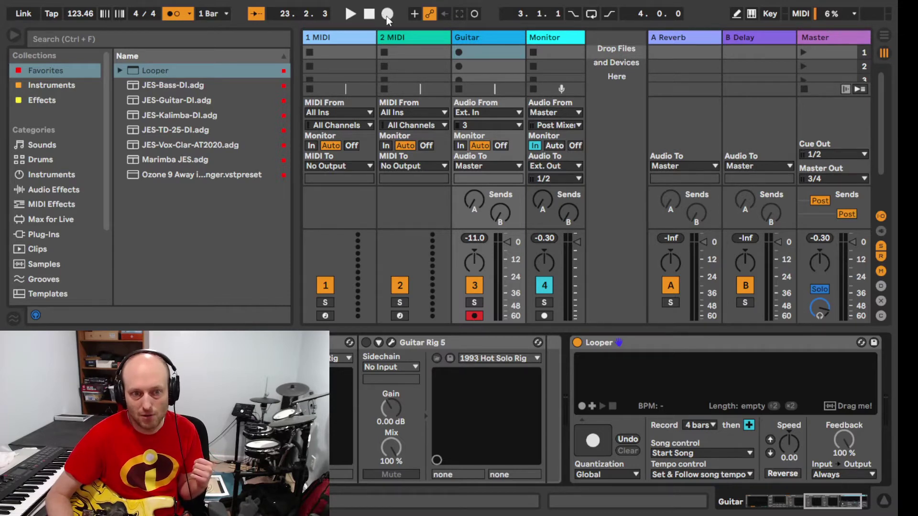
# Peek at Arrangement view, set the Looper to 2 bars, and start arrangement recording.
pyautogui.press('Tab')
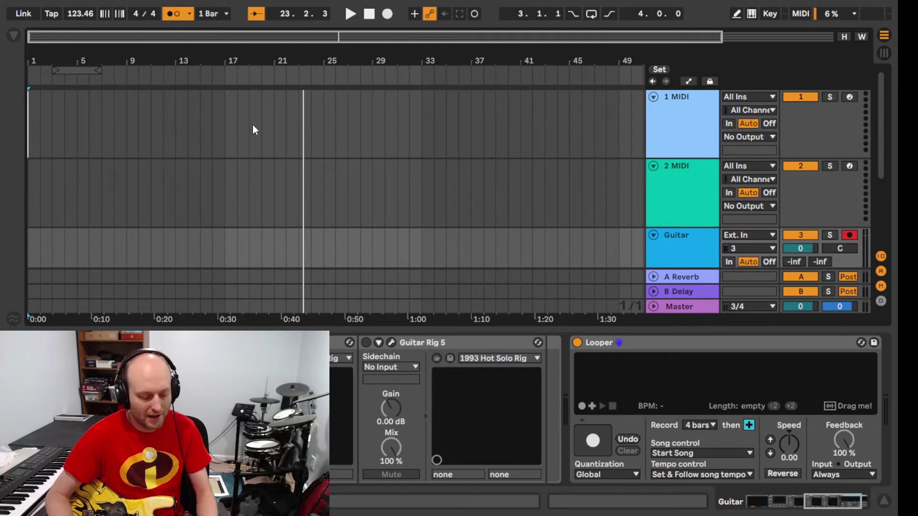
pyautogui.press('Tab')
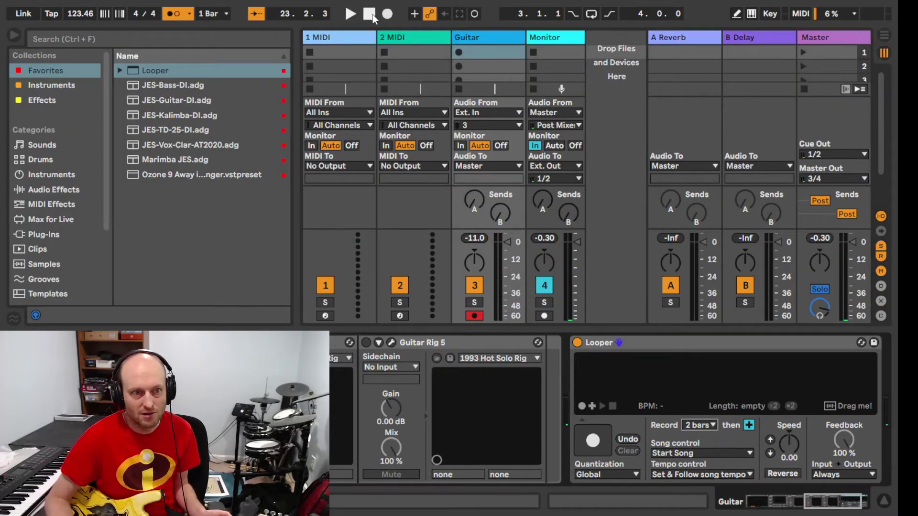
pyautogui.click(390, 15)
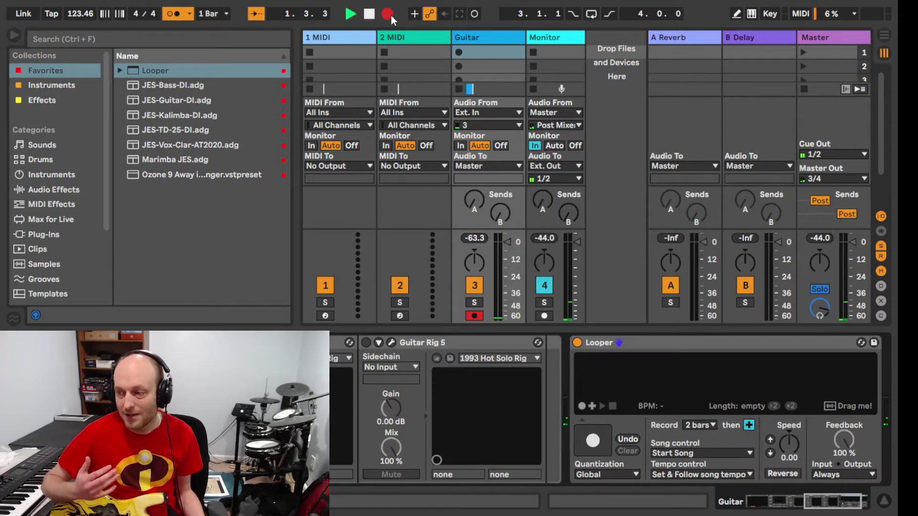
# Record a 2-bar guitar loop in the Looper during arrangement recording, then stop the transport.
pyautogui.click(596, 434)
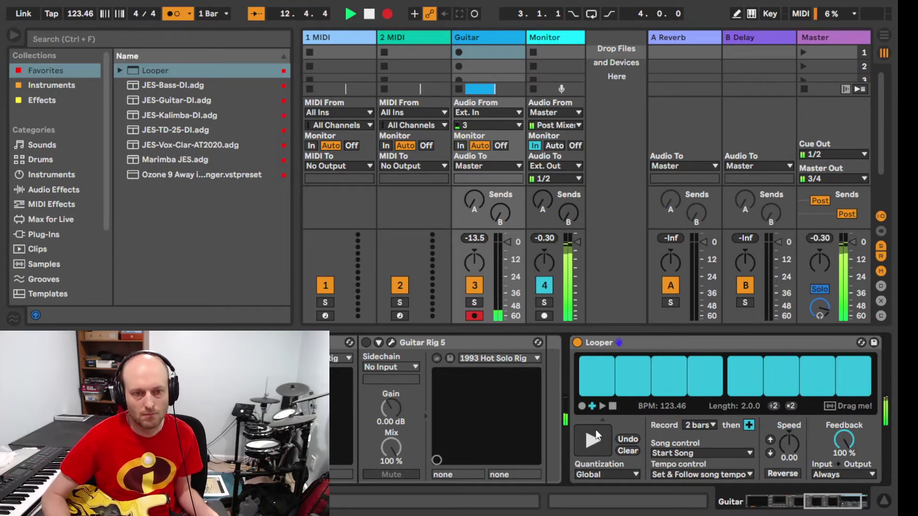
pyautogui.press('space')
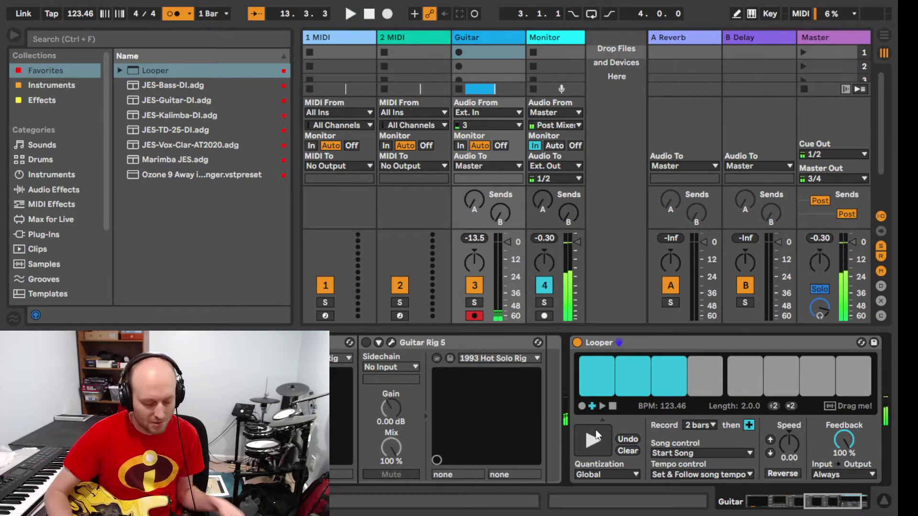
# In Arrangement view, set playback to start at bar 4 of the Guitar clip and solo Monitor.
pyautogui.press('Tab')
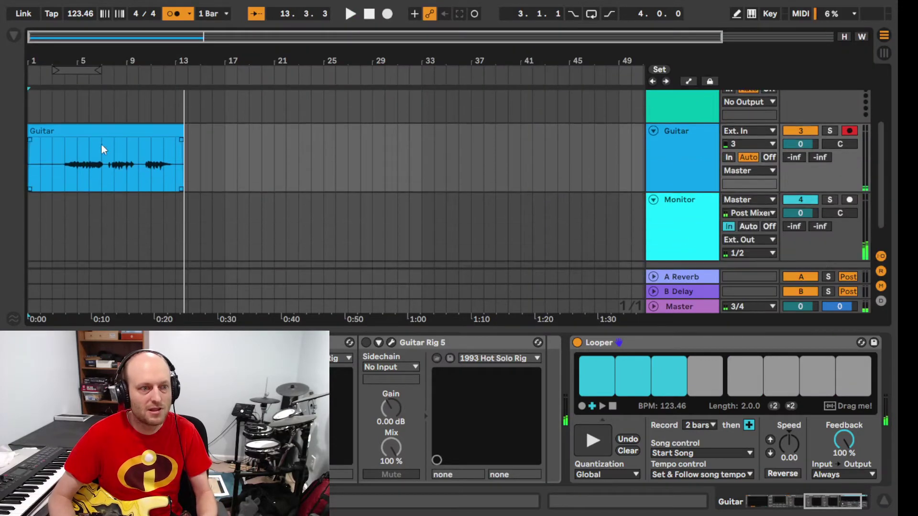
pyautogui.click(66, 166)
pyautogui.scroll(-1, 808, 174)
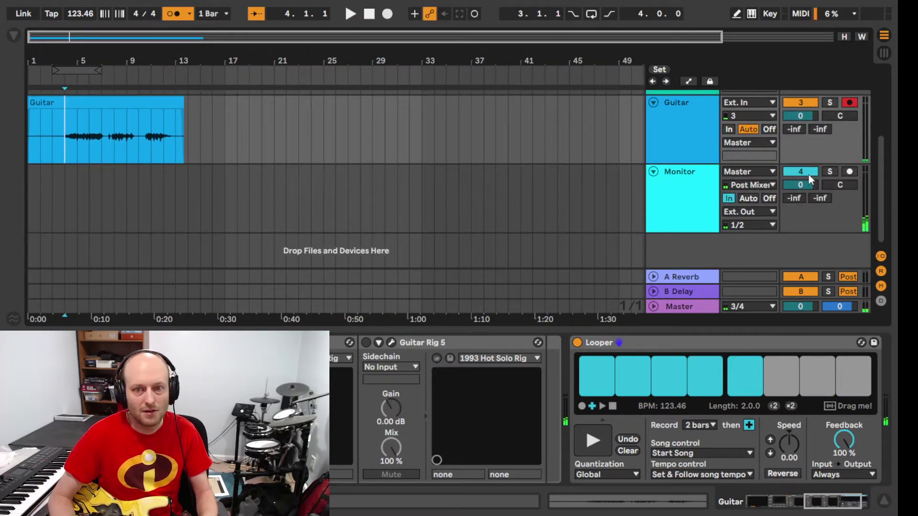
pyautogui.scroll(1, 813, 179)
pyautogui.click(830, 214)
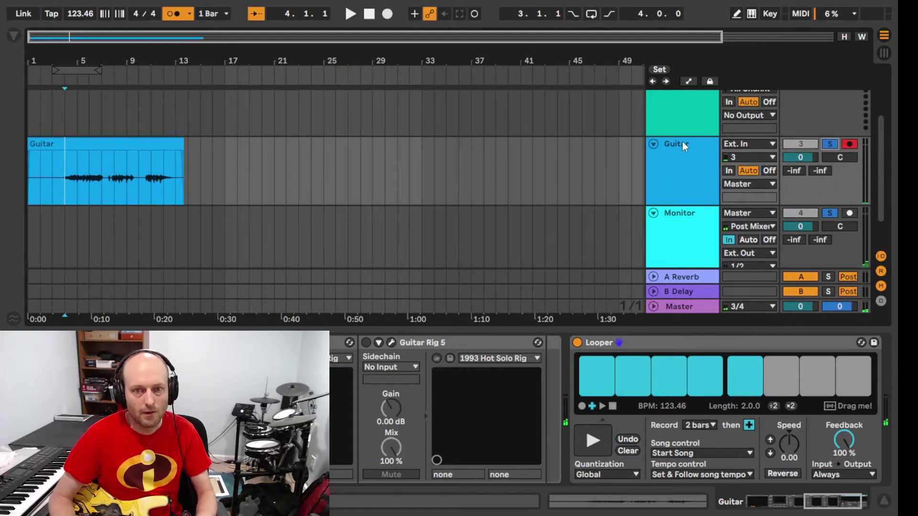
# Play from bar 4, switch the Looper device off during playback, then stop.
pyautogui.press('space')
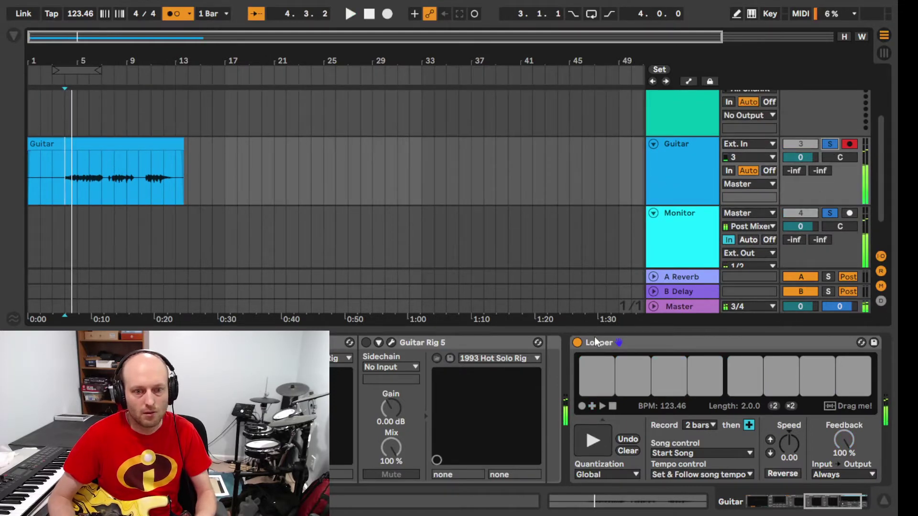
pyautogui.click(578, 343)
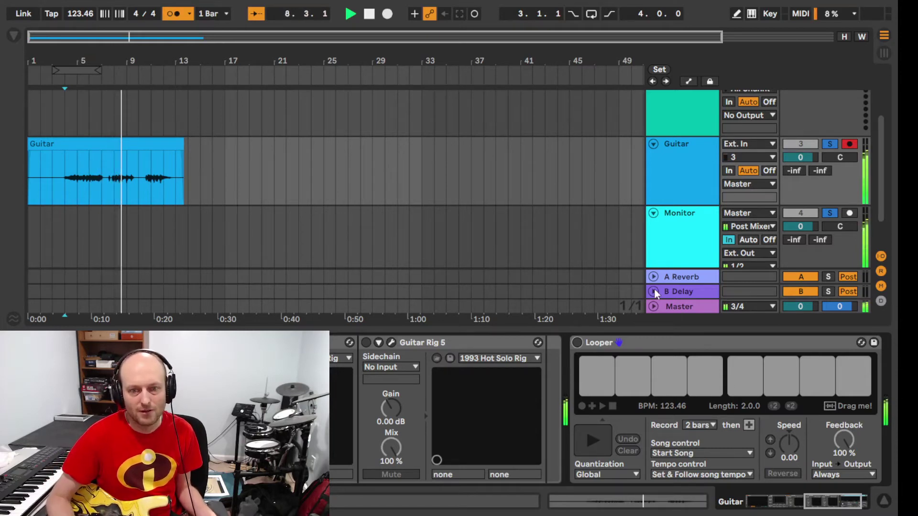
pyautogui.press('space')
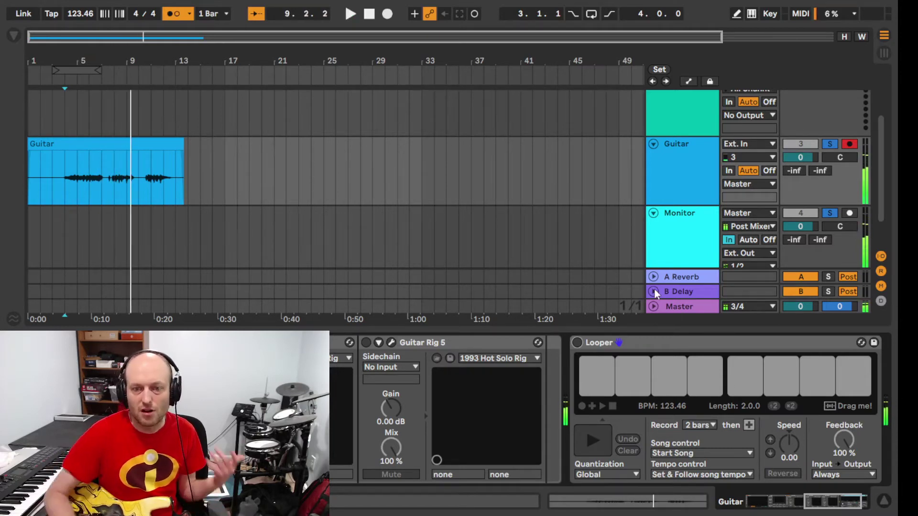
# Unsolo Guitar and Monitor, drop the Looper's loop on Guitar at bar 19, and play it.
pyautogui.click(825, 147)
pyautogui.click(829, 214)
pyautogui.moveTo(831, 405)
pyautogui.mouseDown()
pyautogui.moveTo(271, 165)
pyautogui.moveTo(245, 168)
pyautogui.mouseUp()
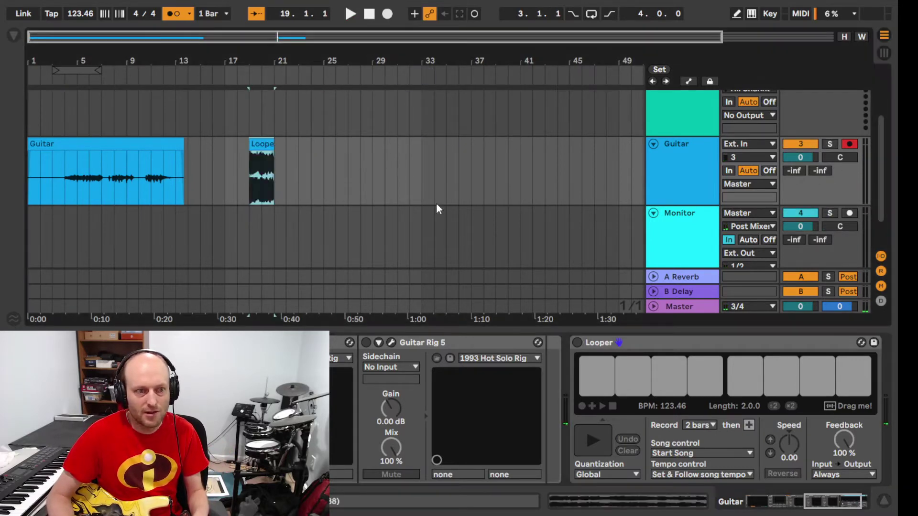
pyautogui.click(248, 173)
pyautogui.press('space')
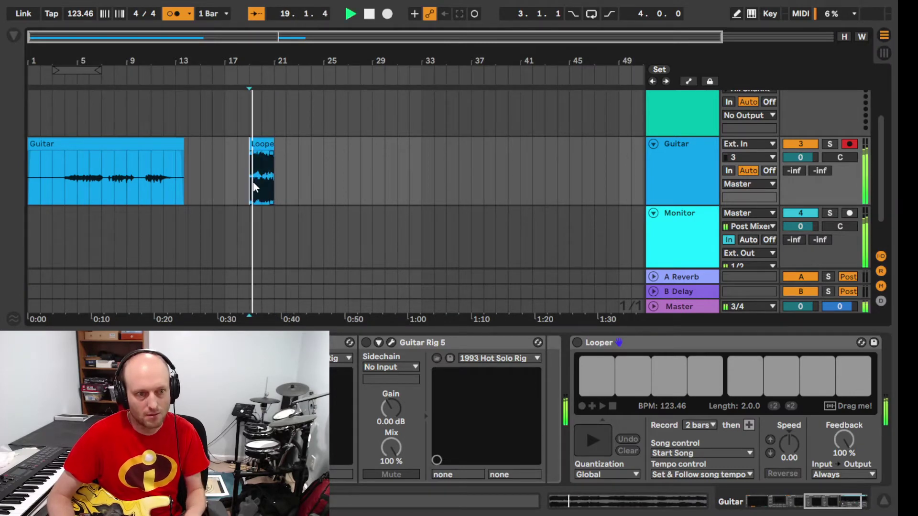
pyautogui.press('space')
# Copy the loop clip to the Monitor track, then undo and delete the copies.
pyautogui.scroll(-2, 316, 162)
pyautogui.moveTo(266, 103); pyautogui.dragTo(261, 306)
pyautogui.moveTo(258, 205); pyautogui.dragTo(260, 165)
pyautogui.hotkey('ctrl', 'z')
pyautogui.hotkey('ctrl', 'z')
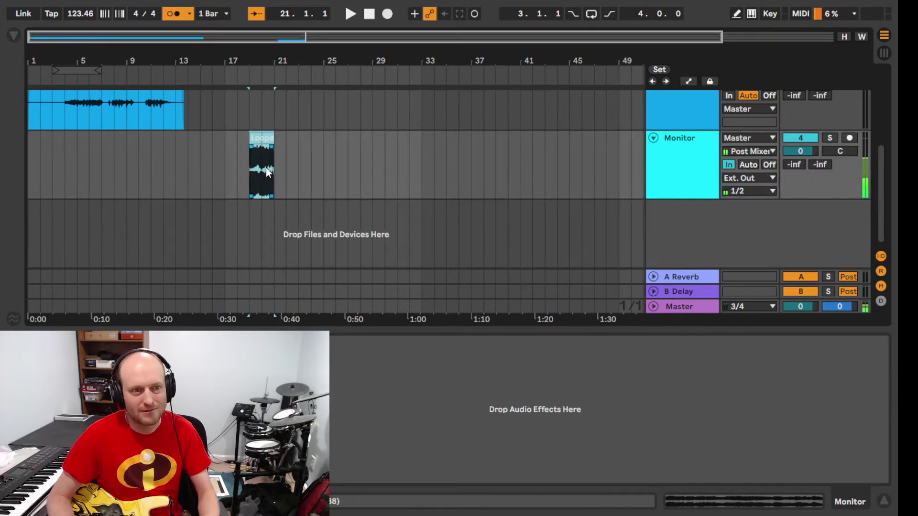
pyautogui.scroll(3, 353, 174)
pyautogui.hotkey('ctrl', 'z')
pyautogui.hotkey('ctrl', 'y')
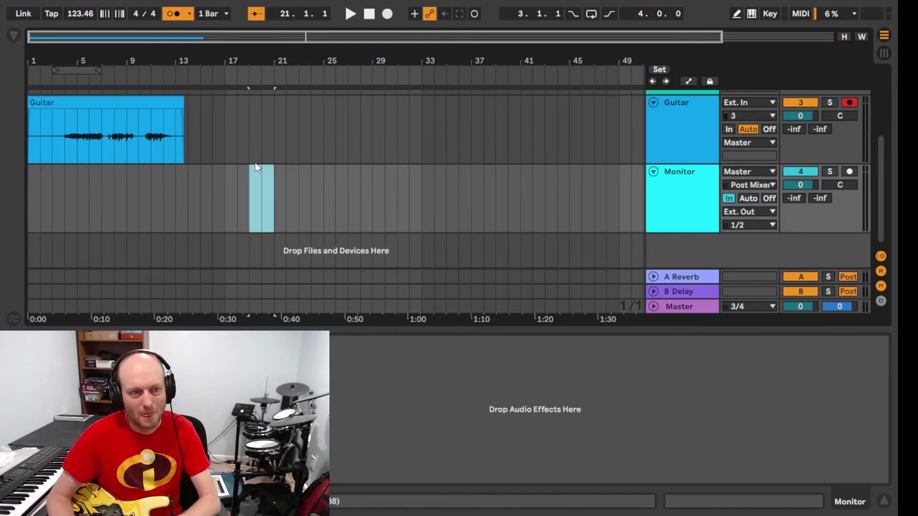
pyautogui.press('Delete')
pyautogui.click(348, 143)
# Switch the Guitar Looper back on and return to Session view.
pyautogui.click(577, 343)
pyautogui.scroll(3, 266, 126)
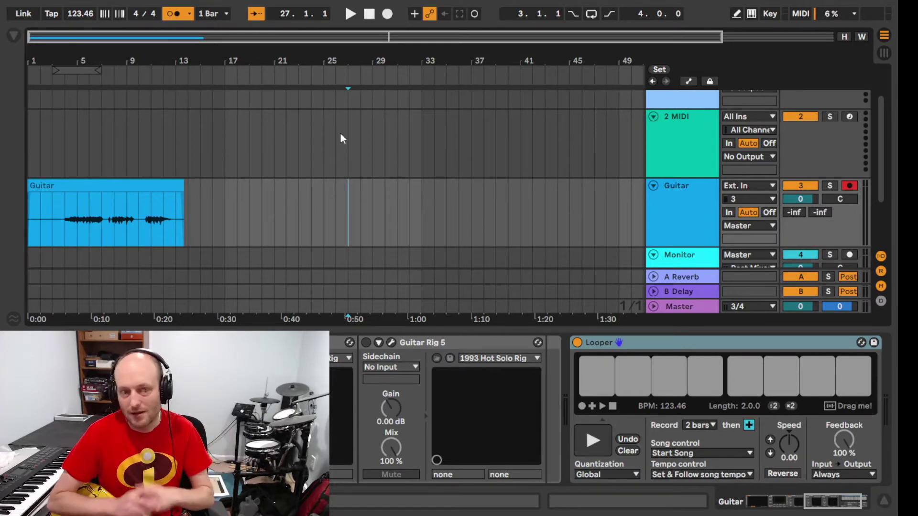
pyautogui.press('Tab')
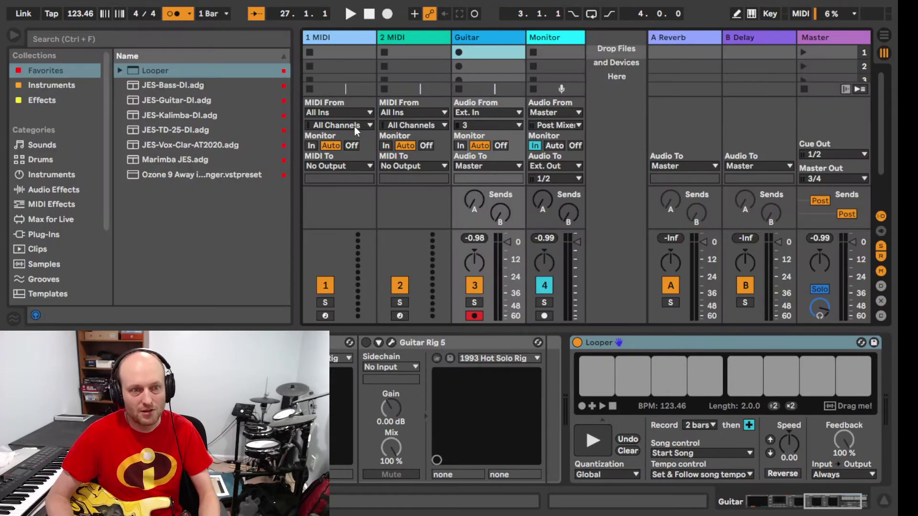
# Load Marimba JES onto MIDI track 2, arm it, and add a Looper after its Delay.
pyautogui.click(424, 42)
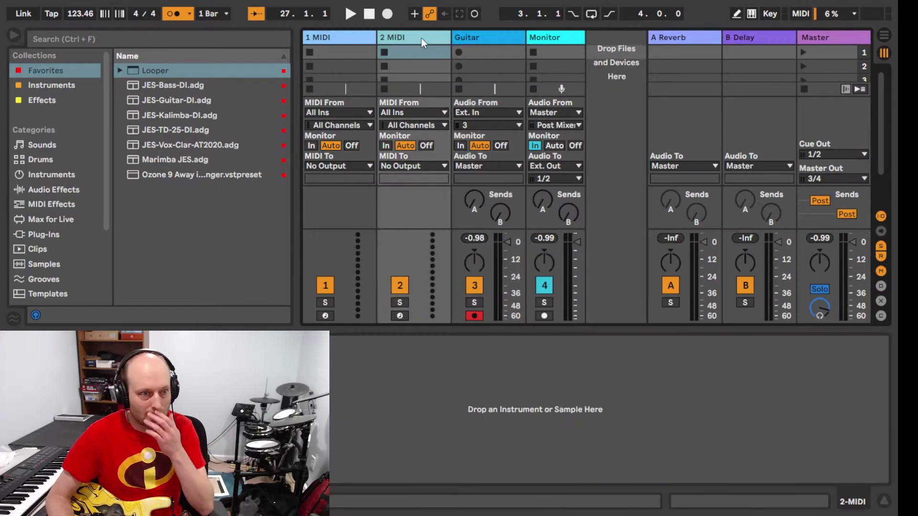
pyautogui.doubleClick(171, 160)
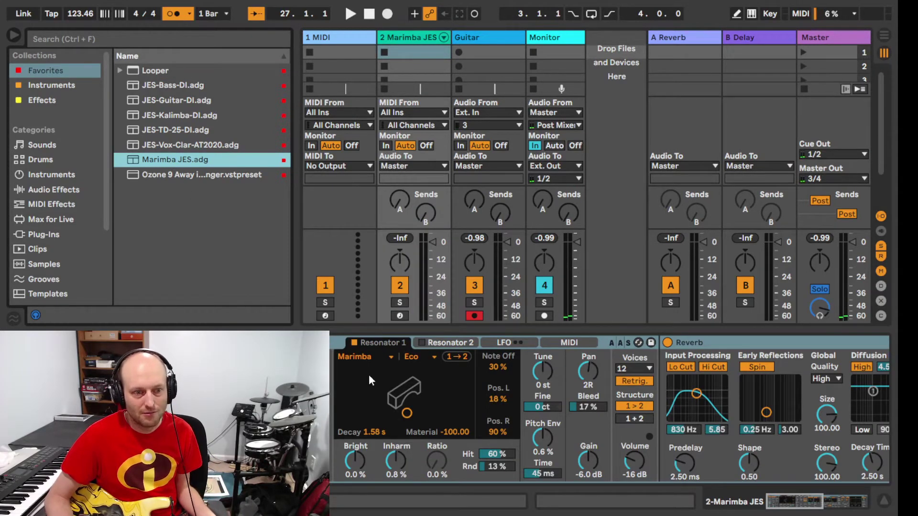
pyautogui.click(400, 315)
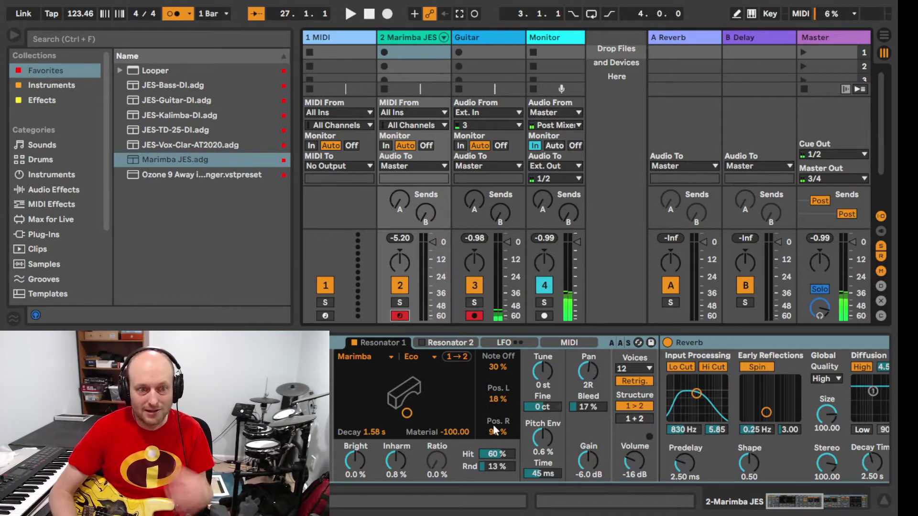
pyautogui.hscroll(10, 493, 406)
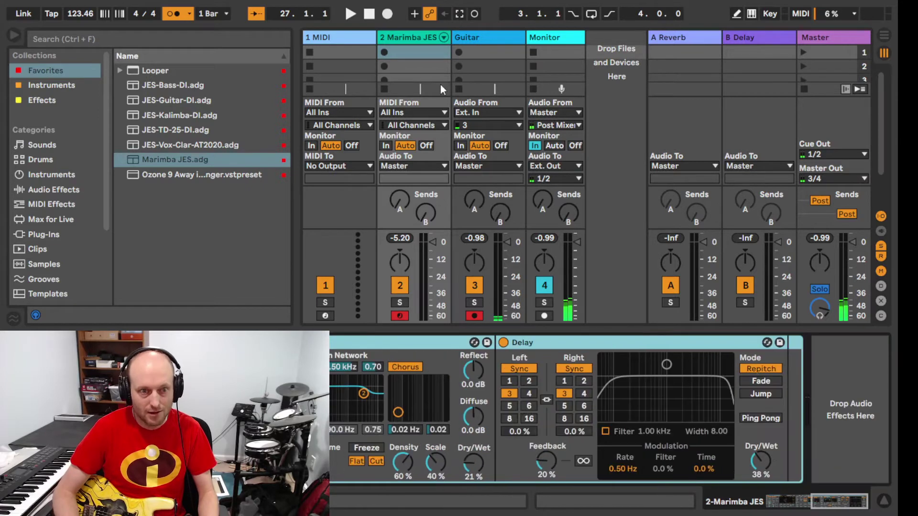
pyautogui.moveTo(153, 70); pyautogui.dragTo(741, 397)
# Set the Looper's record length to 2 bars and MIDI-map Record to C3, Clear to E3.
pyautogui.click(710, 420)
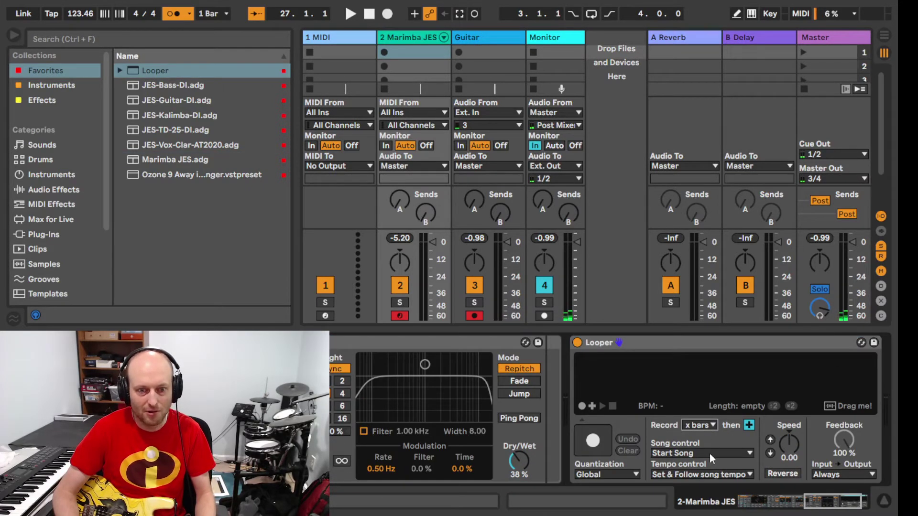
pyautogui.press('Down')
pyautogui.press('Down')
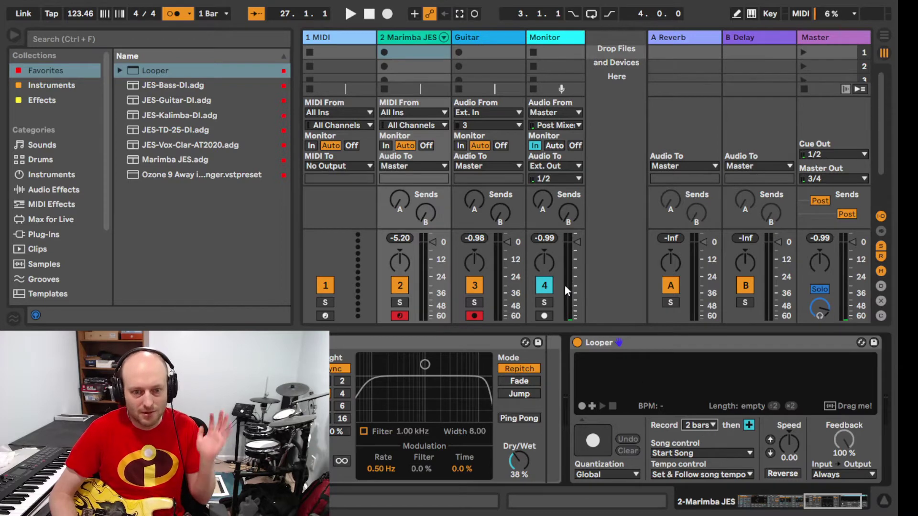
pyautogui.hotkey('ctrl', 'm')
pyautogui.click(607, 431)
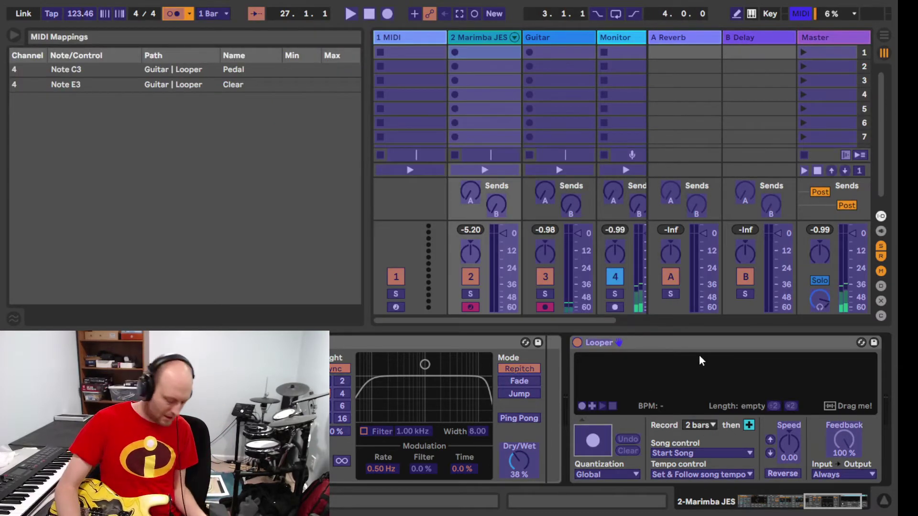
pyautogui.click(627, 450)
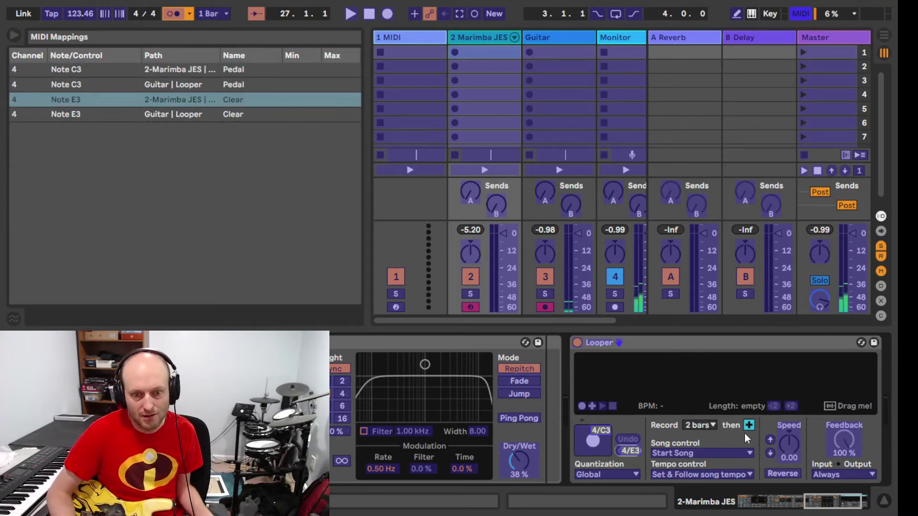
pyautogui.hotkey('ctrl', 'm')
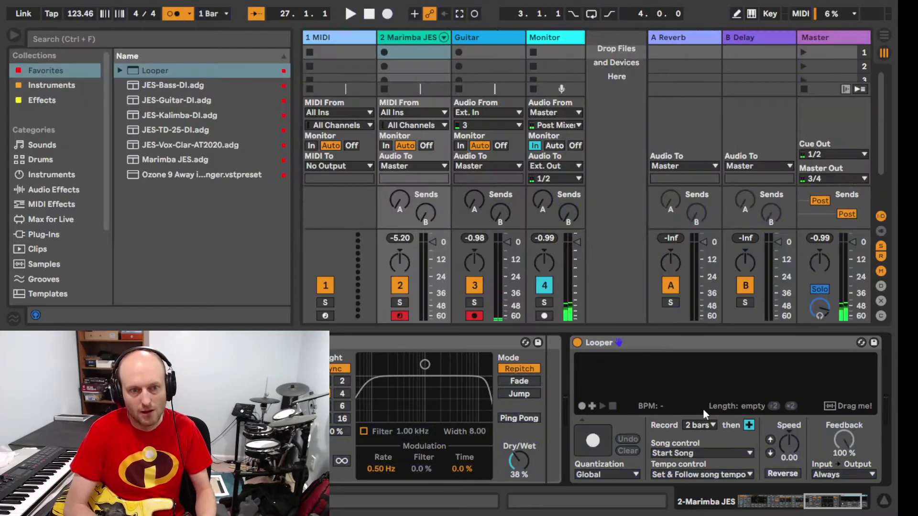
pyautogui.hotkey('ctrl', 'm')
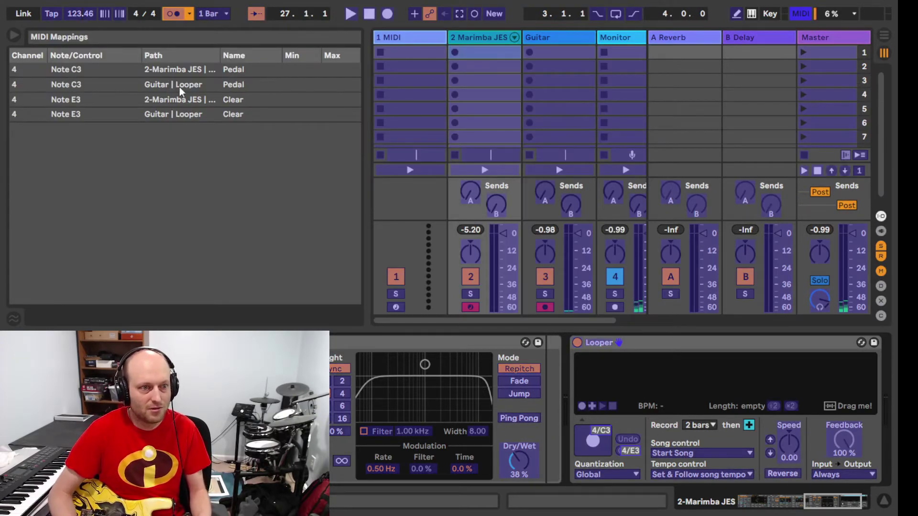
# Exit MIDI Map mode and rewind the song position to bar 1.
pyautogui.hotkey('ctrl', 'm')
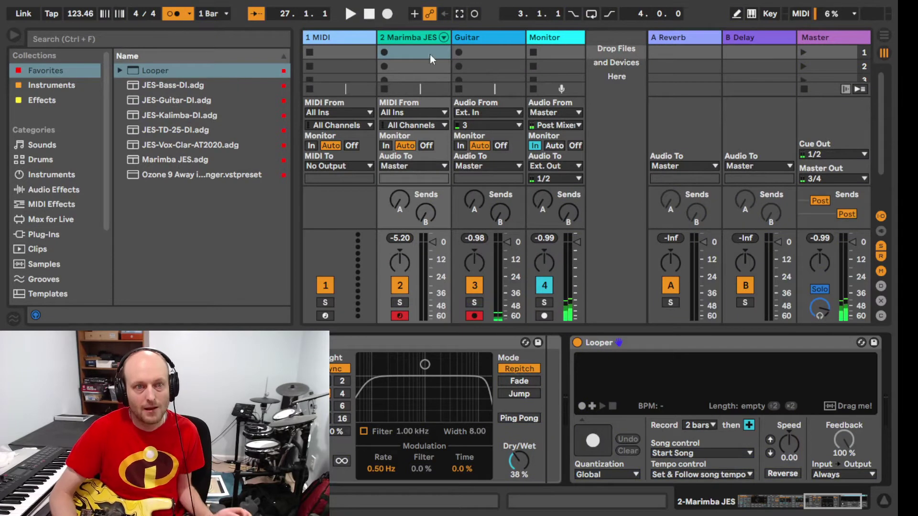
pyautogui.click(369, 14)
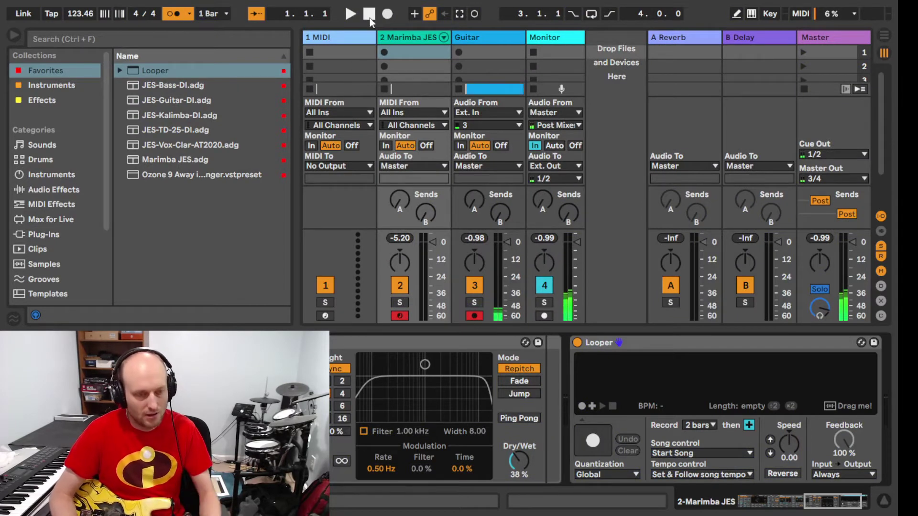
pyautogui.press('Tab')
pyautogui.hotkey('ctrl', 'a')
pyautogui.press('Tab')
pyautogui.click(364, 15)
# Start a count-in recording, stop it, and reselect the Marimba track's devices.
pyautogui.click(388, 13)
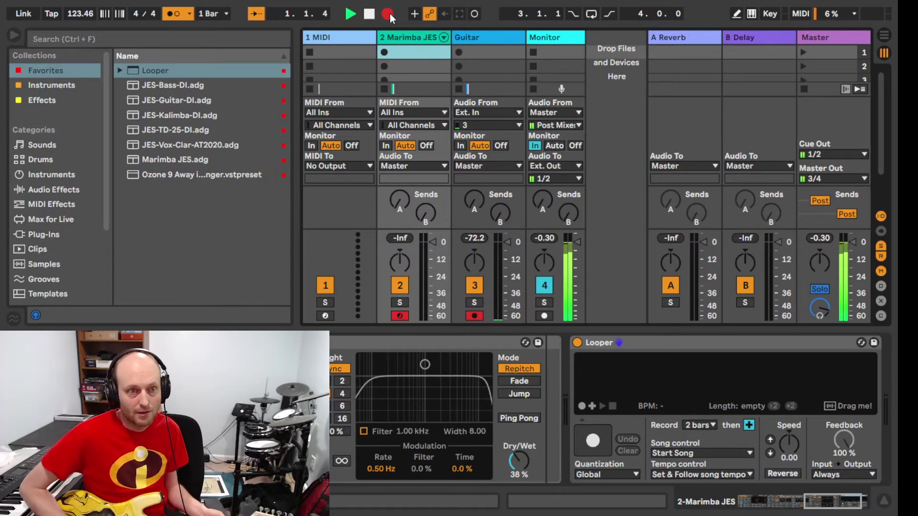
pyautogui.press('space')
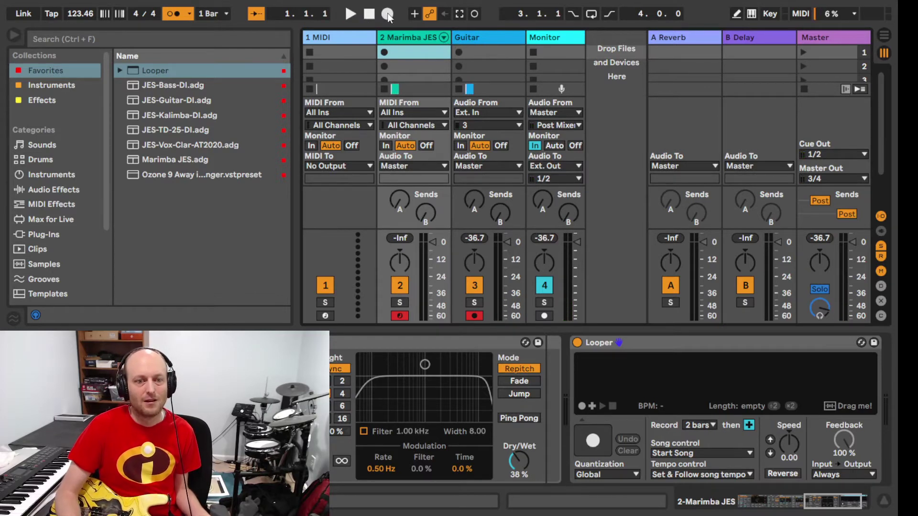
pyautogui.click(480, 36)
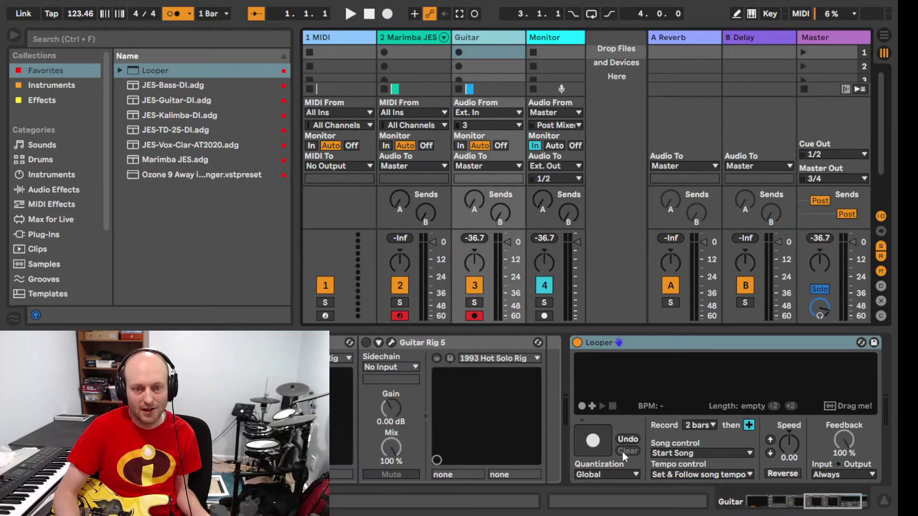
pyautogui.click(408, 36)
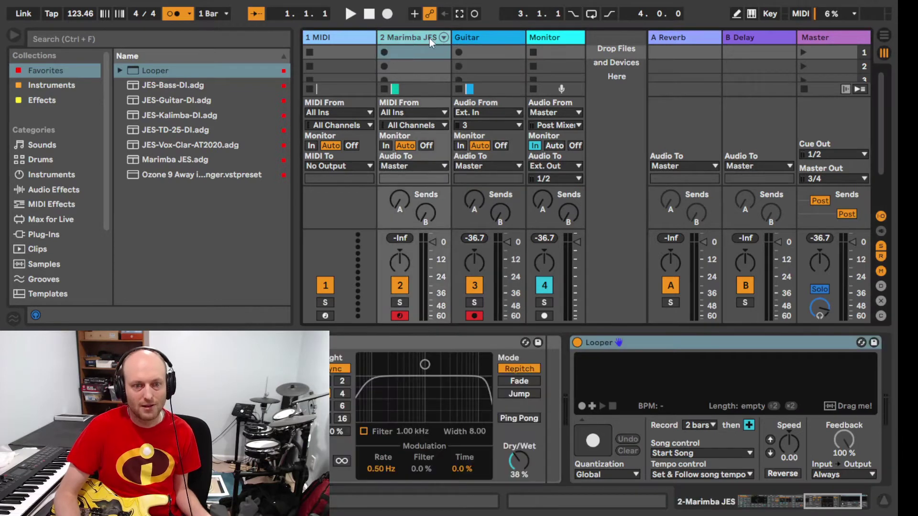
# Record the arrangement with count-in, stop and overdub the Looper, and stop recording at bar 25.
pyautogui.click(387, 14)
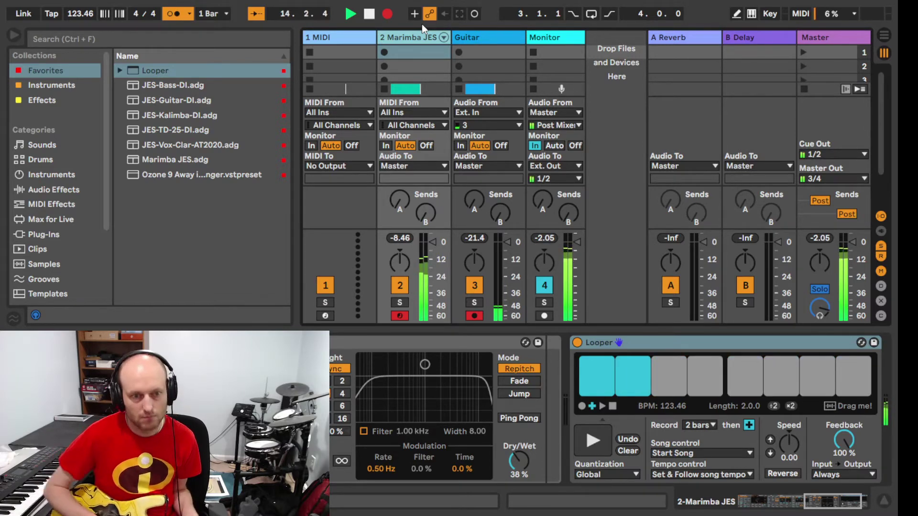
pyautogui.click(612, 405)
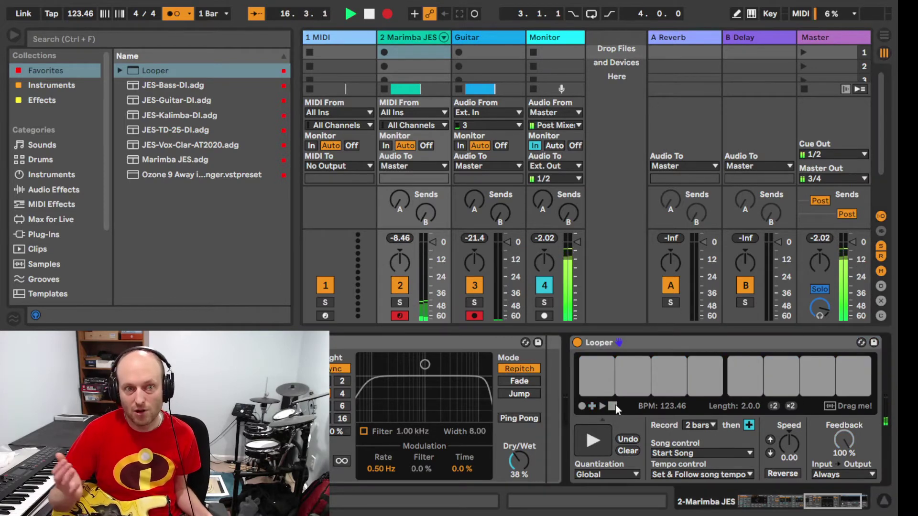
pyautogui.click(591, 440)
pyautogui.click(474, 41)
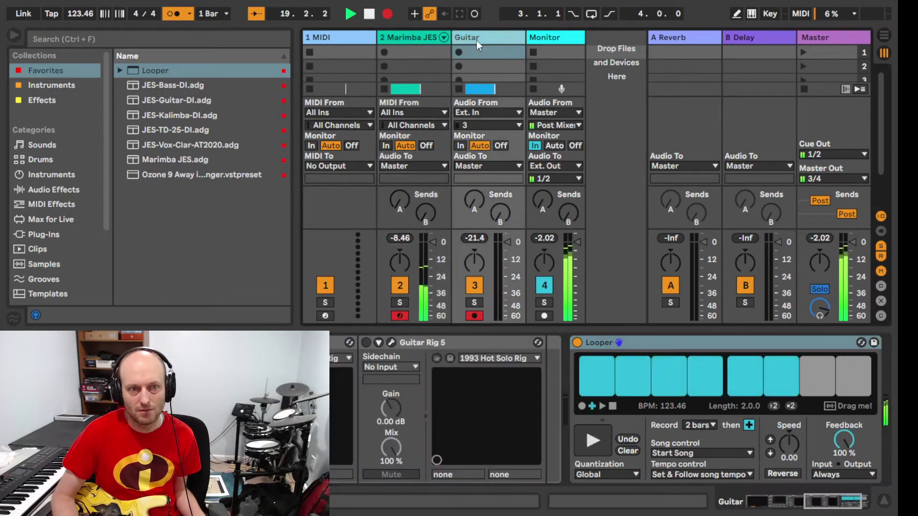
pyautogui.click(612, 407)
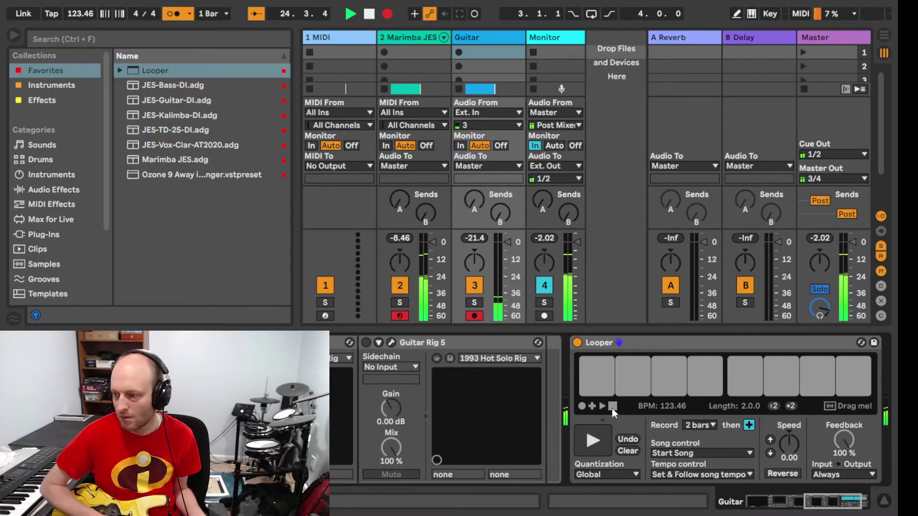
pyautogui.click(613, 406)
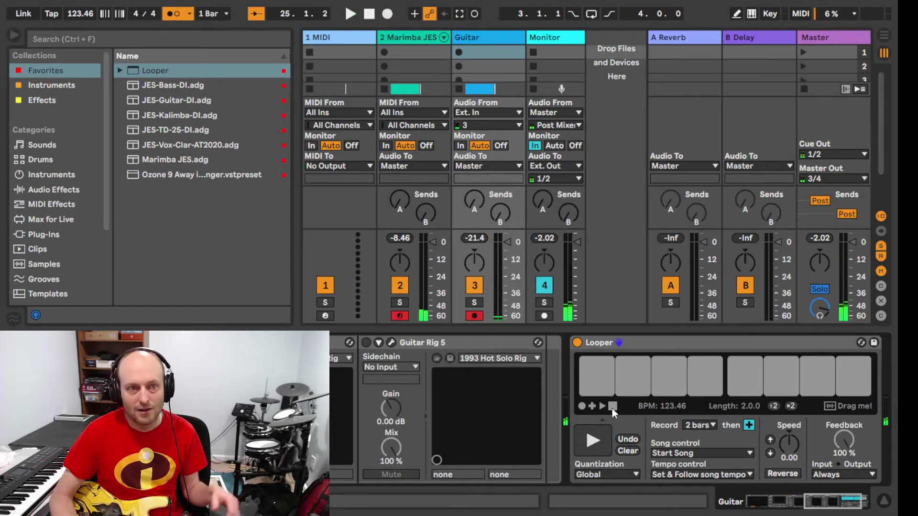
# Open the Marimba JES 2 clip's MIDI notes in Arrangement view.
pyautogui.press('Tab')
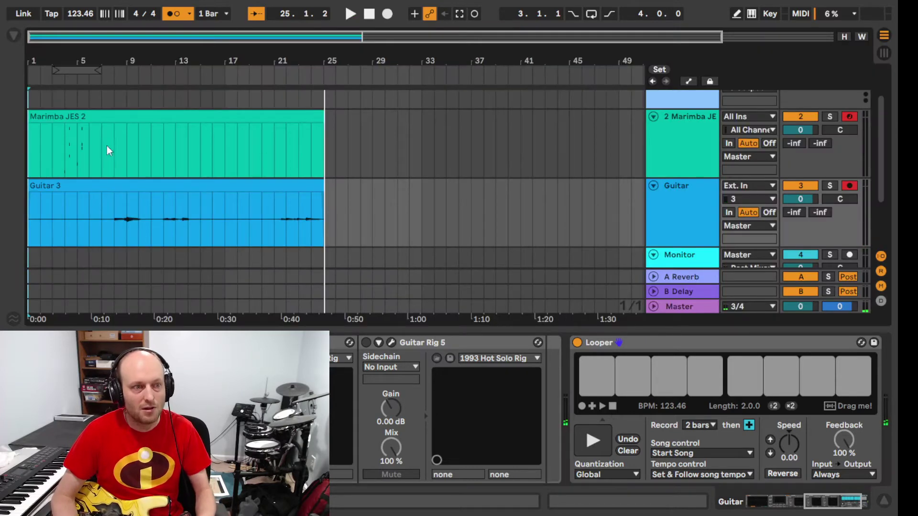
pyautogui.click(55, 116)
pyautogui.doubleClick(55, 116)
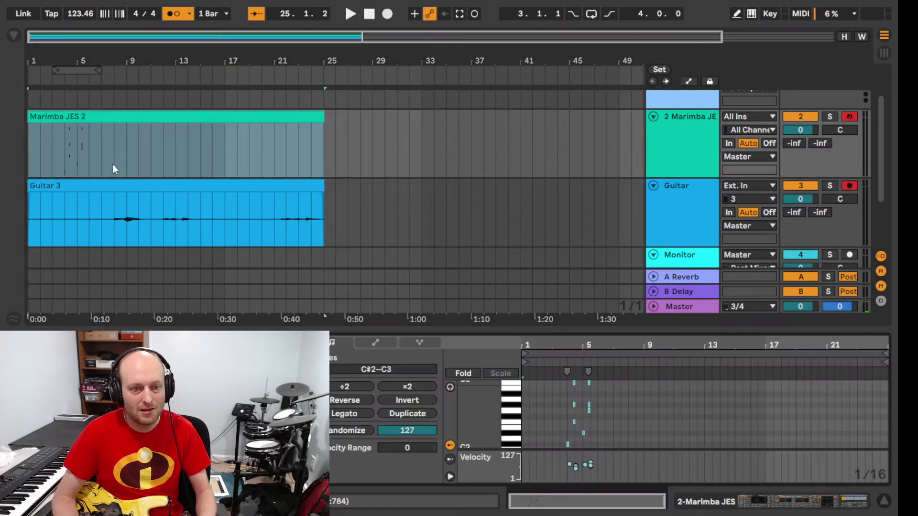
pyautogui.scroll(-4, 190, 111)
pyautogui.scroll(2, 262, 138)
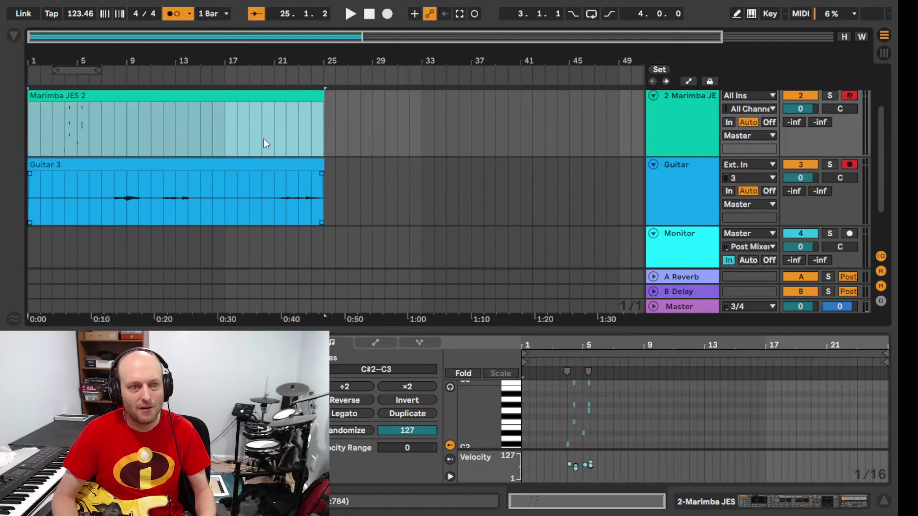
pyautogui.scroll(-1, 263, 139)
# Arm the Monitor track and select the Guitar 3 clip.
pyautogui.click(849, 192)
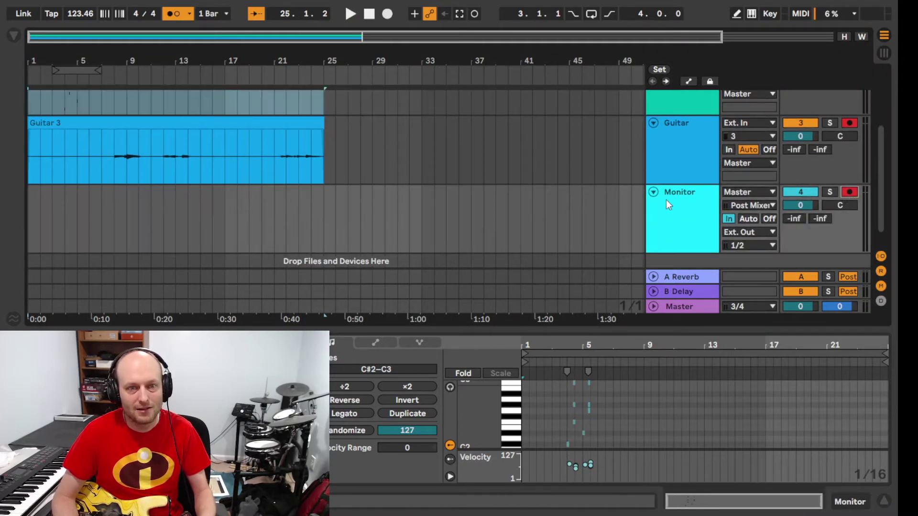
pyautogui.scroll(3, 293, 196)
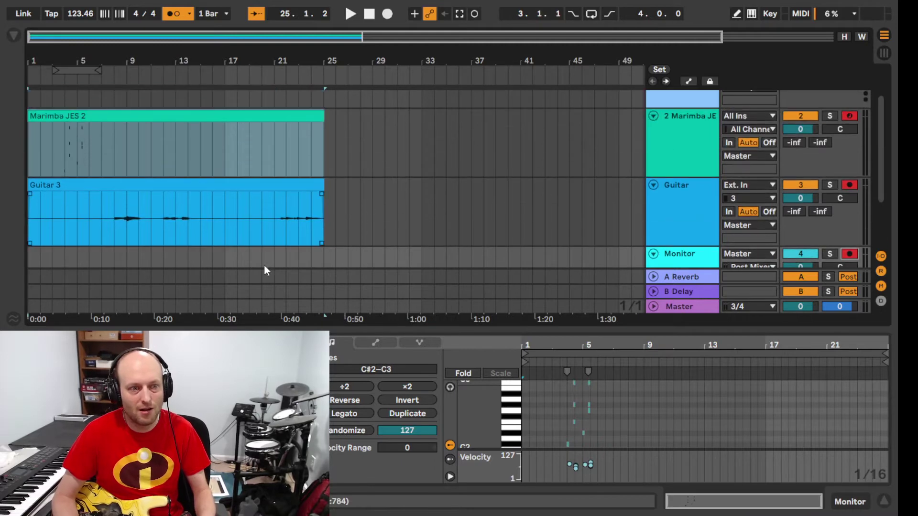
pyautogui.scroll(-1, 208, 232)
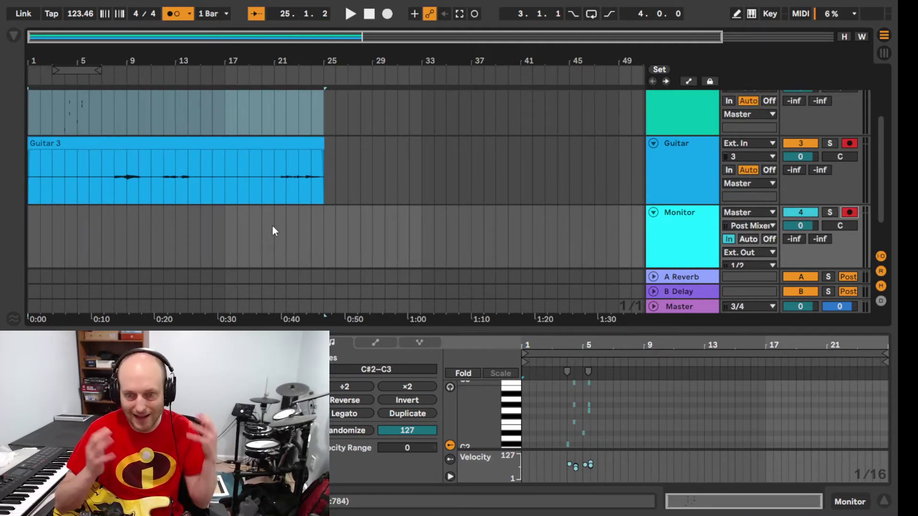
pyautogui.scroll(1, 268, 194)
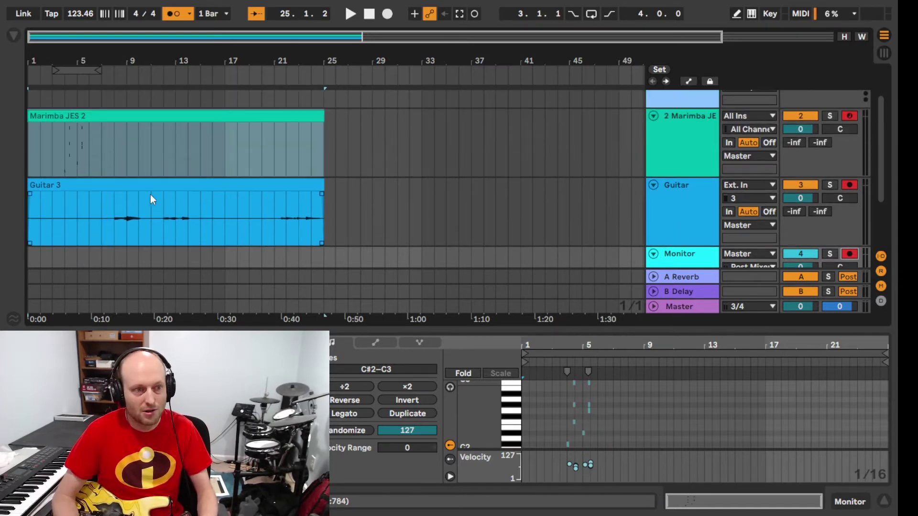
pyautogui.click(99, 212)
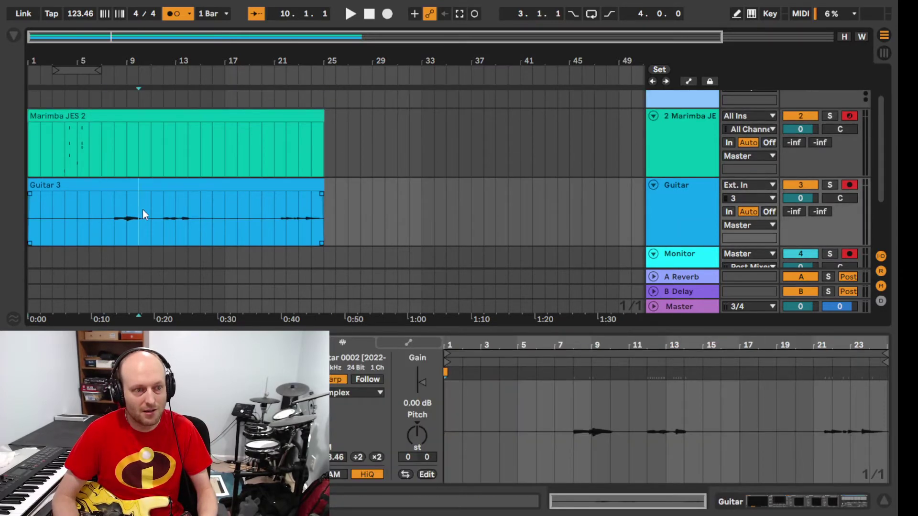
# Show the Marimba track's Looper and drag its loop onto the Guitar track.
pyautogui.click(162, 183)
pyautogui.click(684, 137)
pyautogui.click(671, 142)
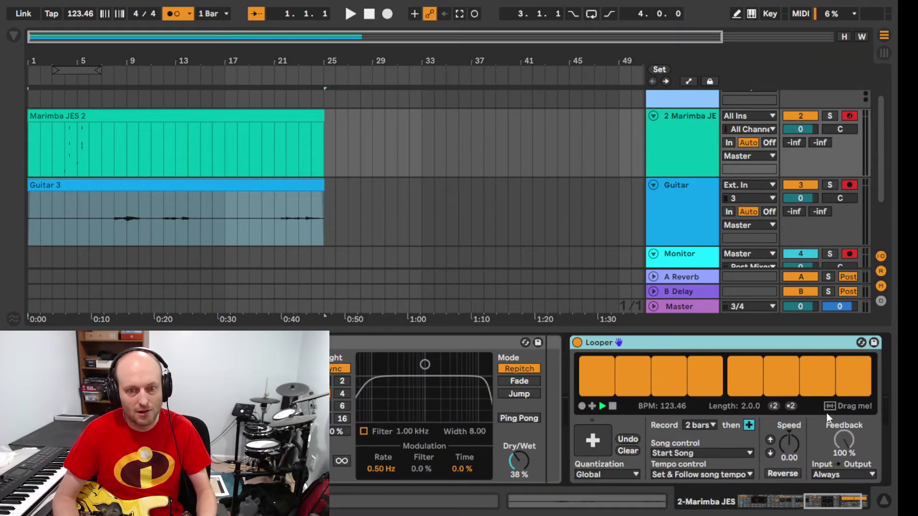
pyautogui.moveTo(827, 412); pyautogui.dragTo(425, 225)
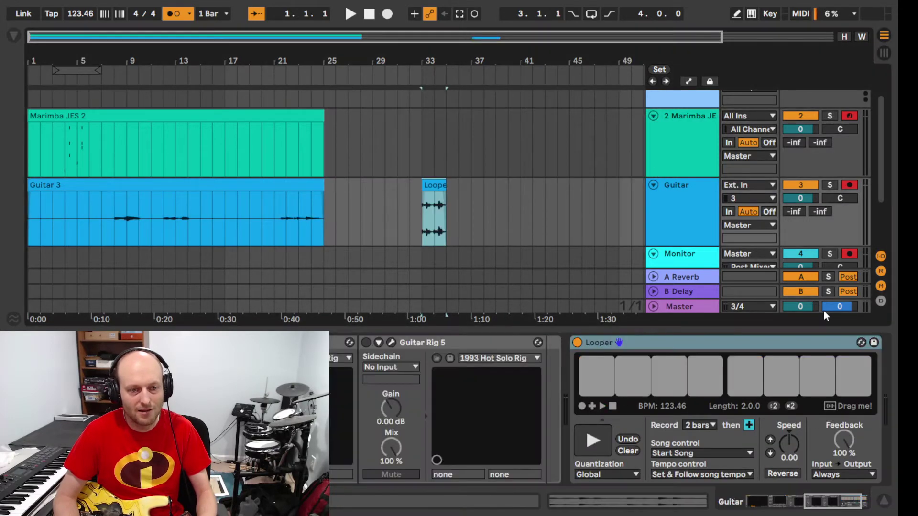
# Place another copy of the loop on Guitar, select all, and switch to Session view.
pyautogui.scroll(-2, 591, 187)
pyautogui.click(678, 158)
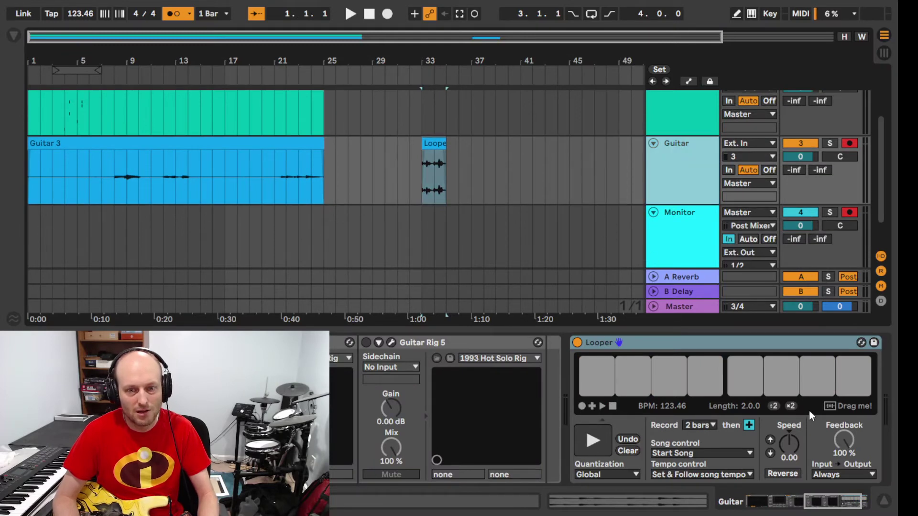
pyautogui.moveTo(829, 406); pyautogui.dragTo(497, 162)
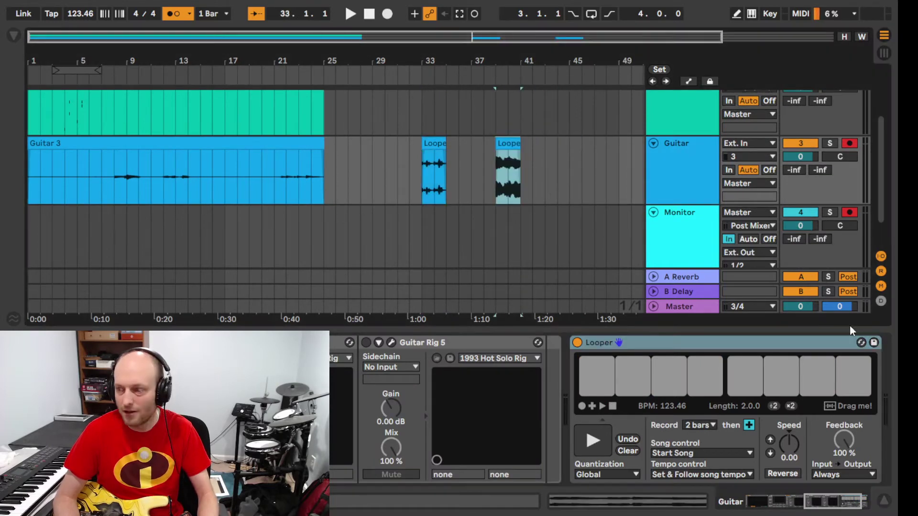
pyautogui.scroll(3, 549, 189)
pyautogui.click(550, 189)
pyautogui.hotkey('ctrl', 'a')
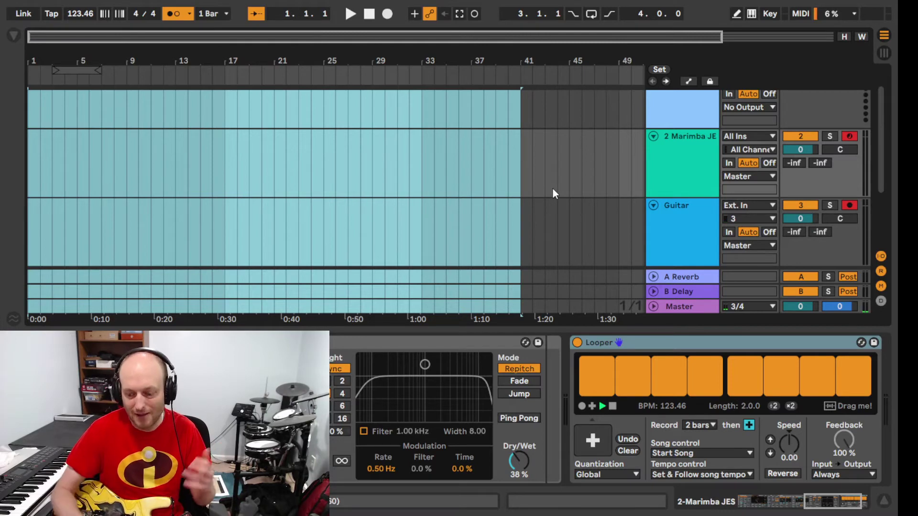
pyautogui.press('Tab')
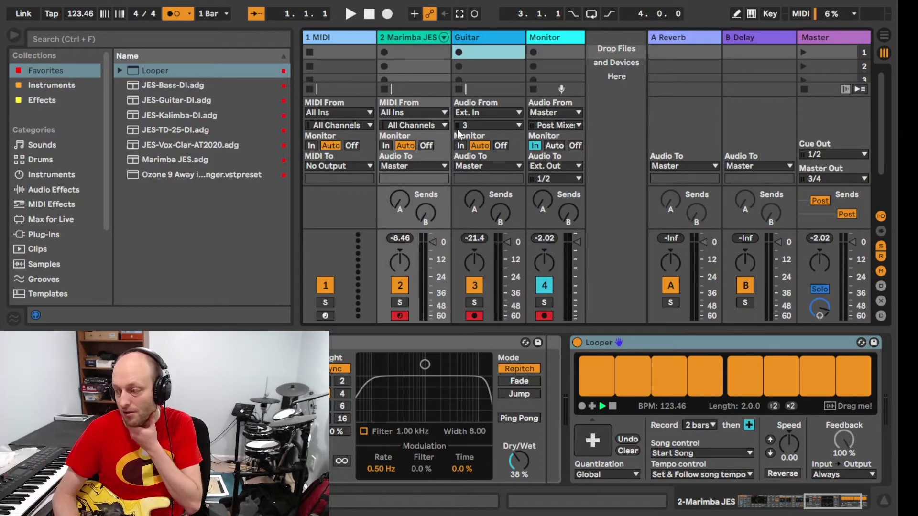
# Load Muttkaster Kit.adg from Drums onto the 1 MIDI track, arm it, then view the Marimba Looper.
pyautogui.click(342, 36)
pyautogui.click(44, 160)
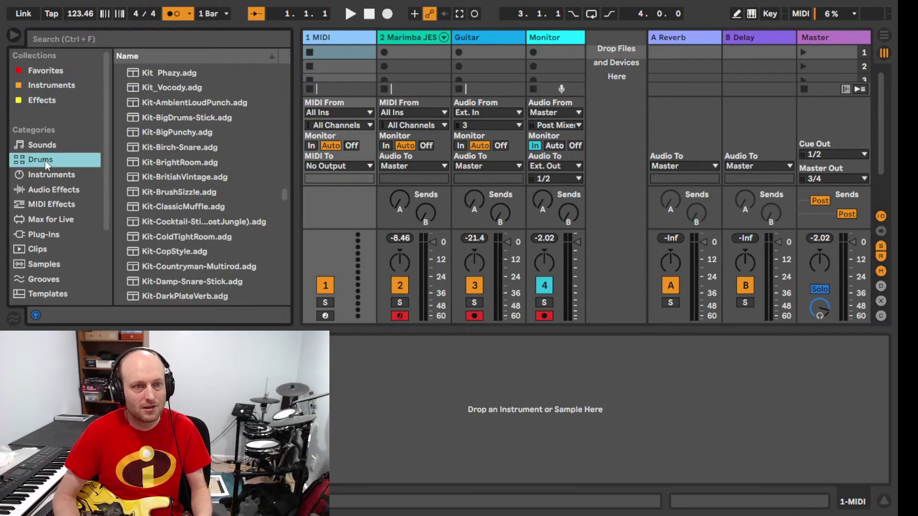
pyautogui.scroll(-15, 175, 139)
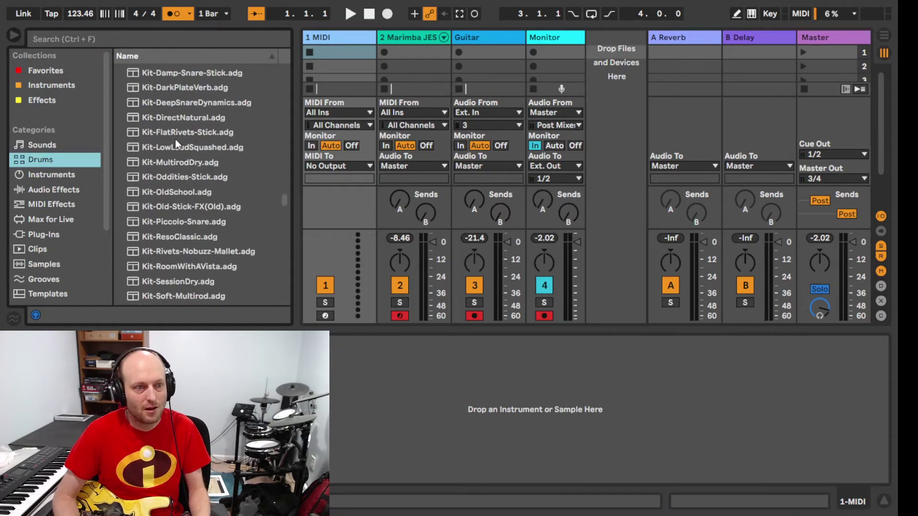
pyautogui.moveTo(285, 214); pyautogui.dragTo(273, 226)
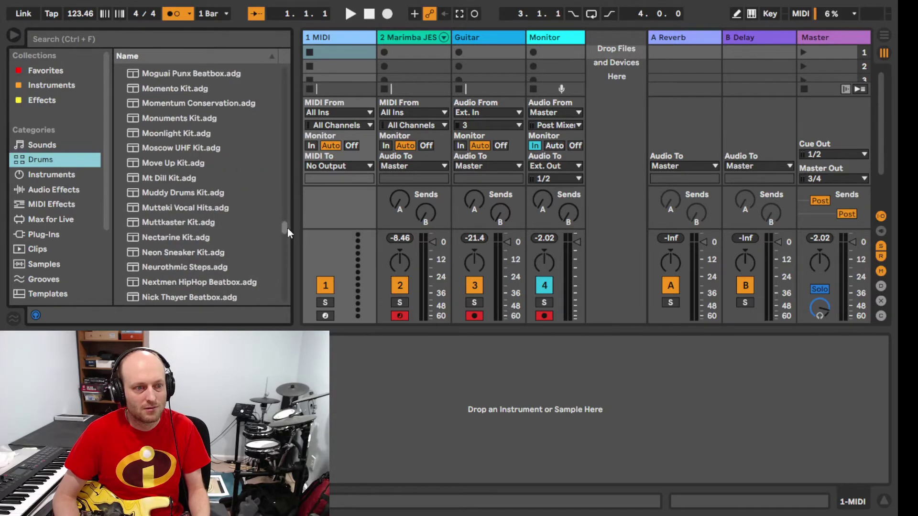
pyautogui.click(216, 219)
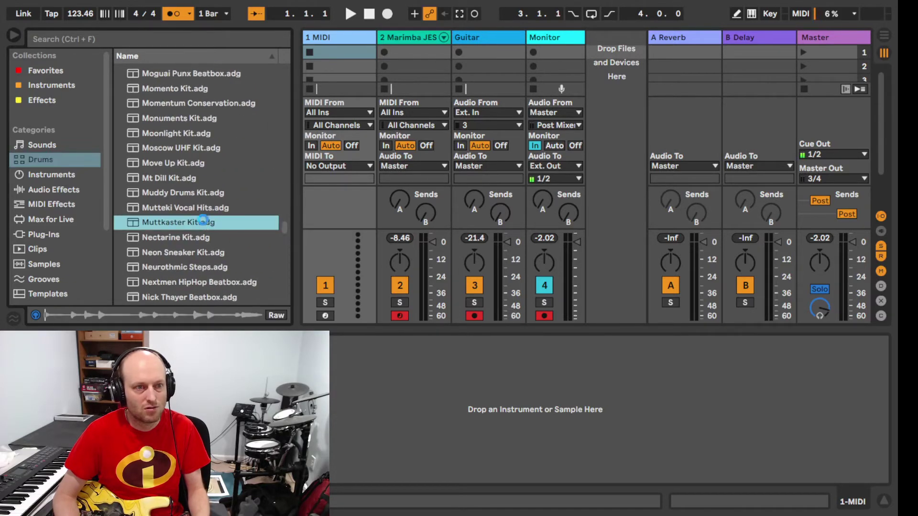
pyautogui.doubleClick(210, 223)
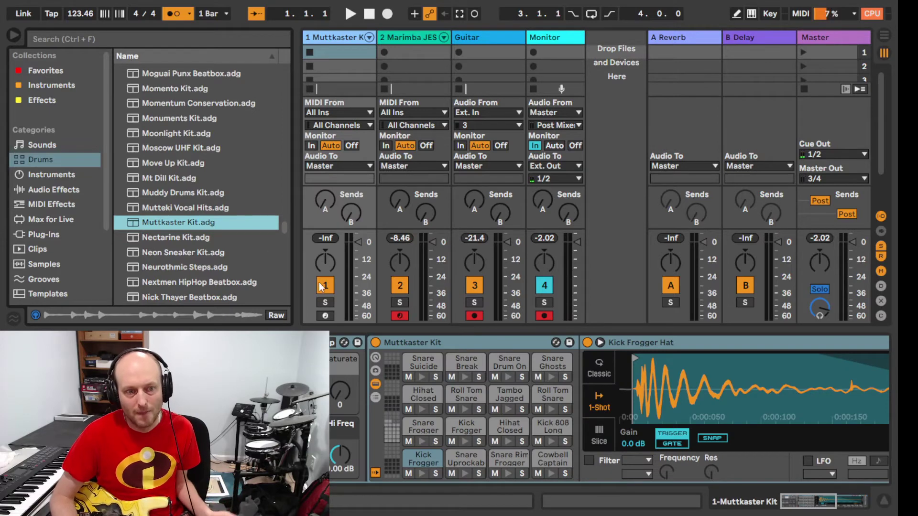
pyautogui.click(325, 315)
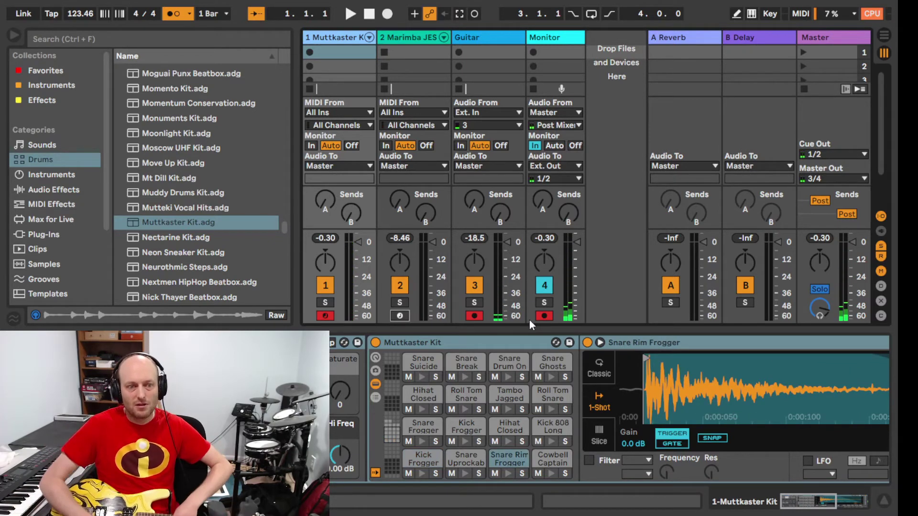
pyautogui.click(420, 36)
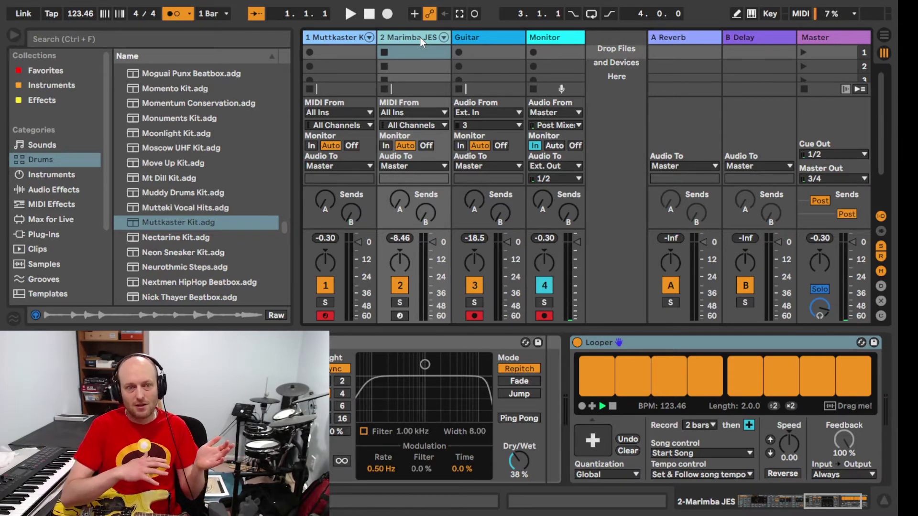
pyautogui.click(672, 343)
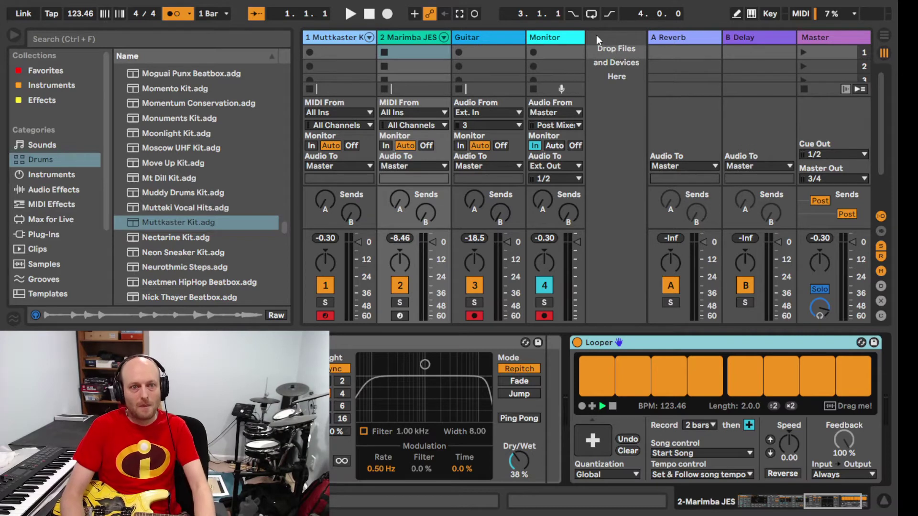
# Add an audio track after Monitor and rename it 'Looper'.
pyautogui.click(540, 37)
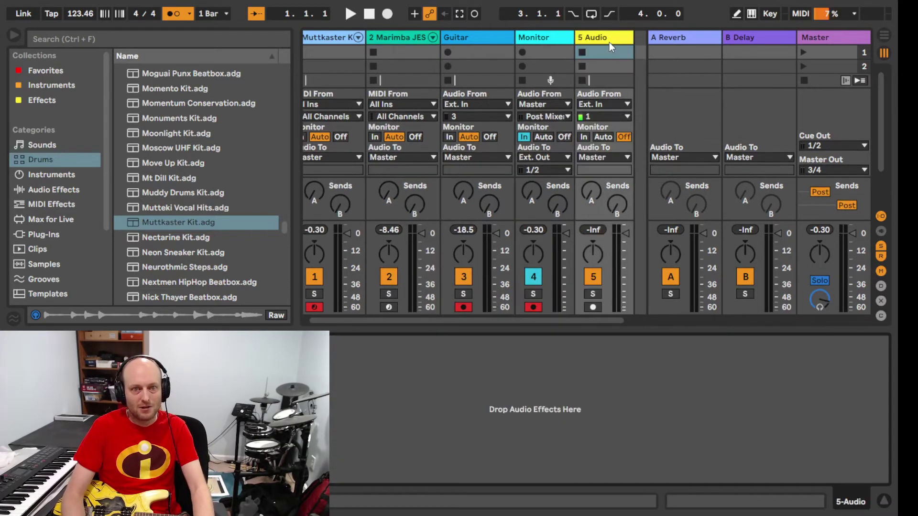
pyautogui.click(606, 39)
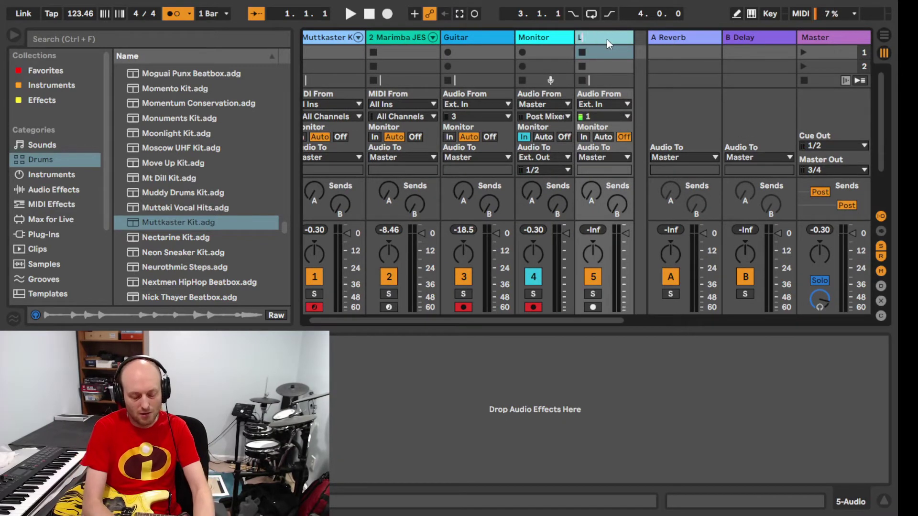
pyautogui.write('Looper')
pyautogui.press('Return')
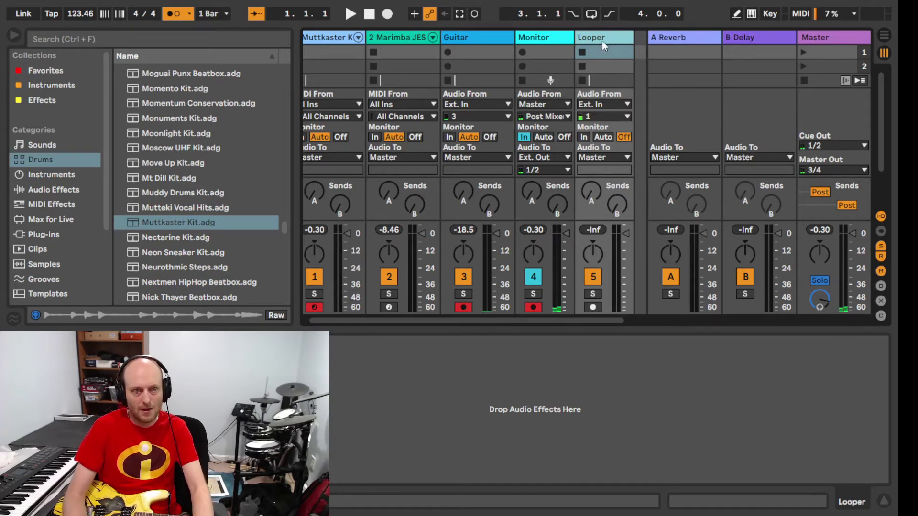
pyautogui.hscroll(-1, 570, 111)
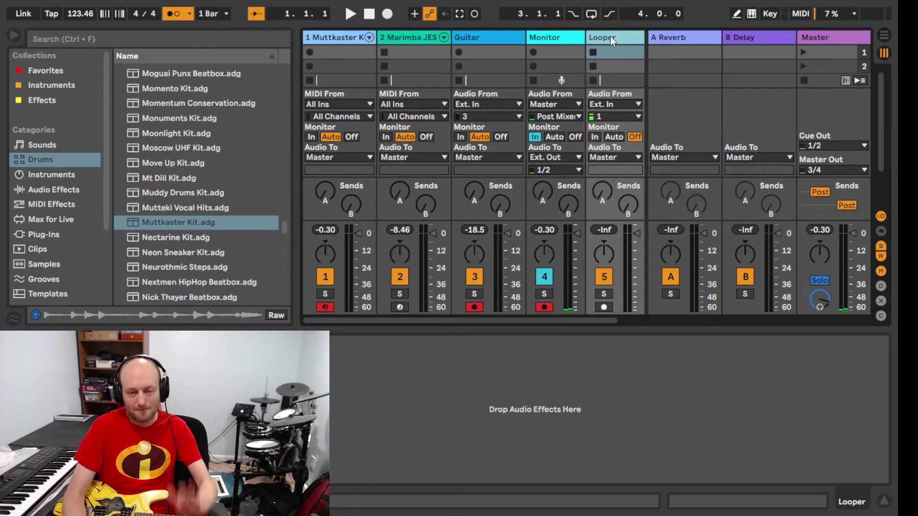
# Route the drum, marimba and guitar tracks' output to the Looper track.
pyautogui.click(481, 35)
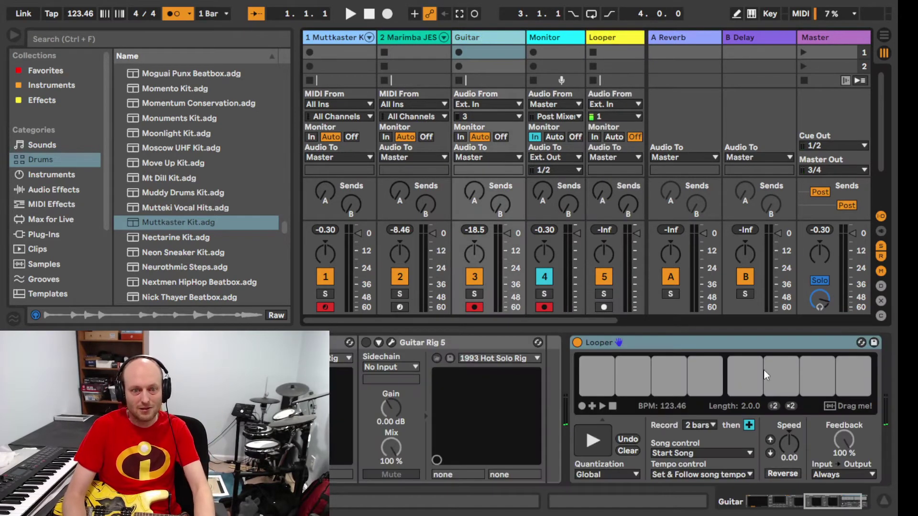
pyautogui.moveTo(711, 337); pyautogui.dragTo(418, 37)
pyautogui.hotkey('ctrl', 'z')
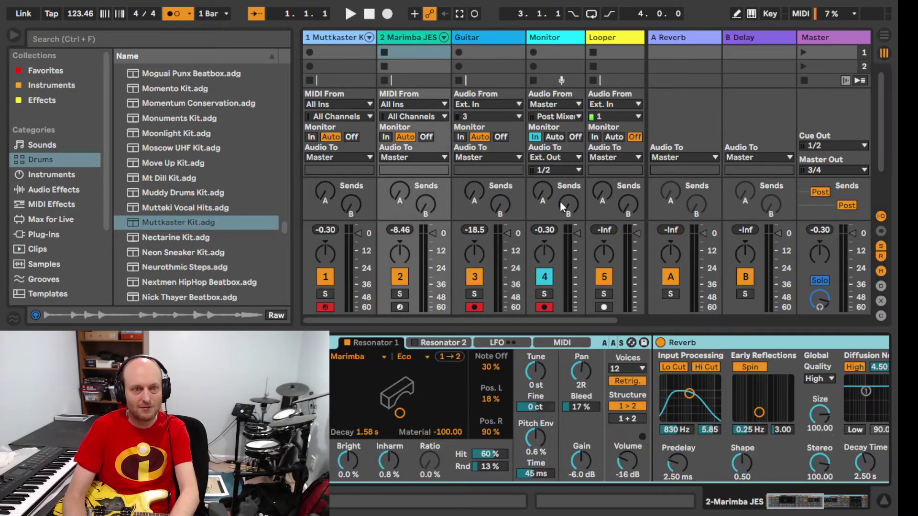
pyautogui.click(347, 33)
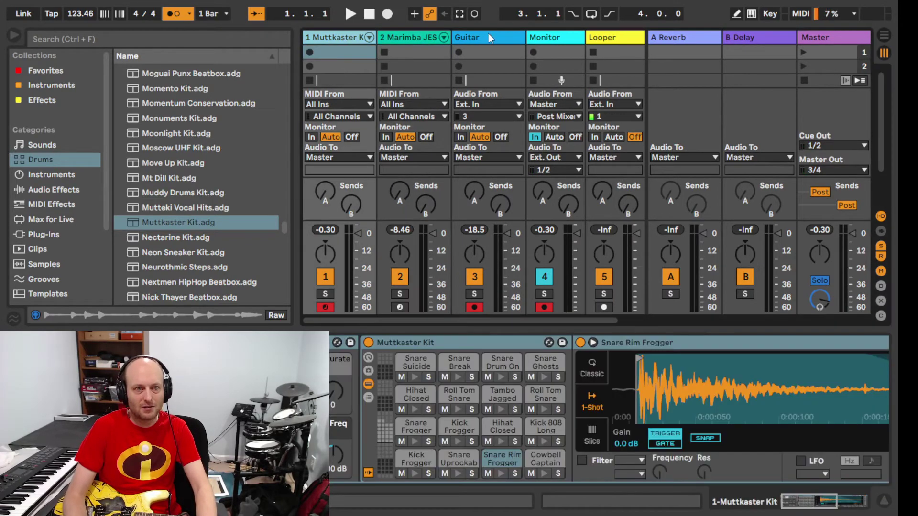
pyautogui.click(488, 34)
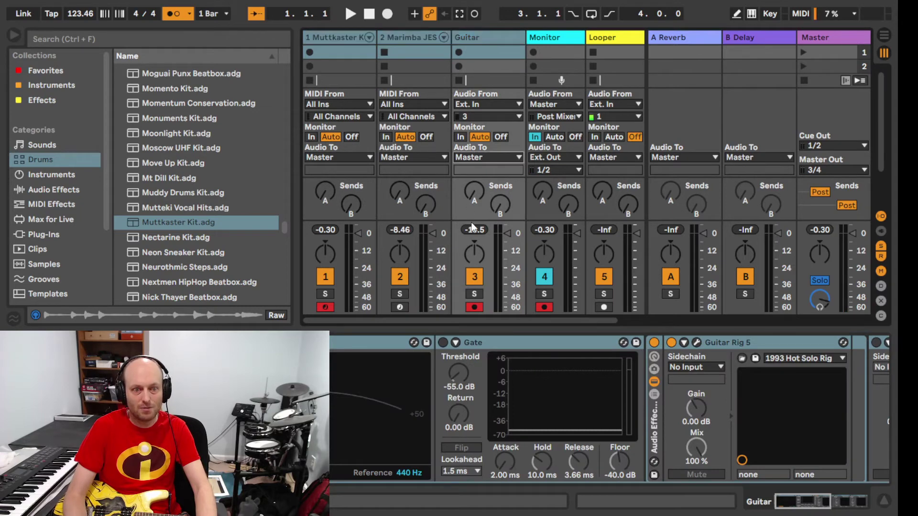
pyautogui.hotkey('ctrl', 'z')
# Set the Looper track's monitoring to In and add a Looper device from Favorites.
pyautogui.click(611, 38)
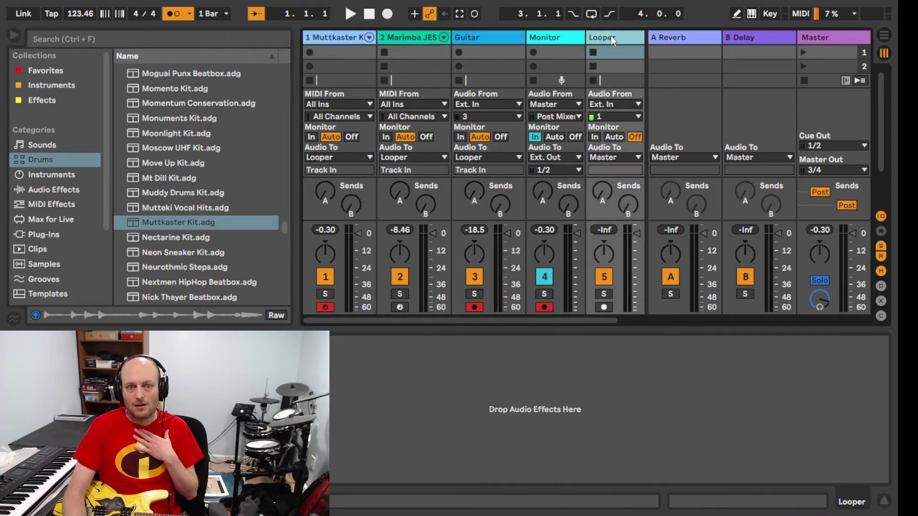
pyautogui.click(594, 137)
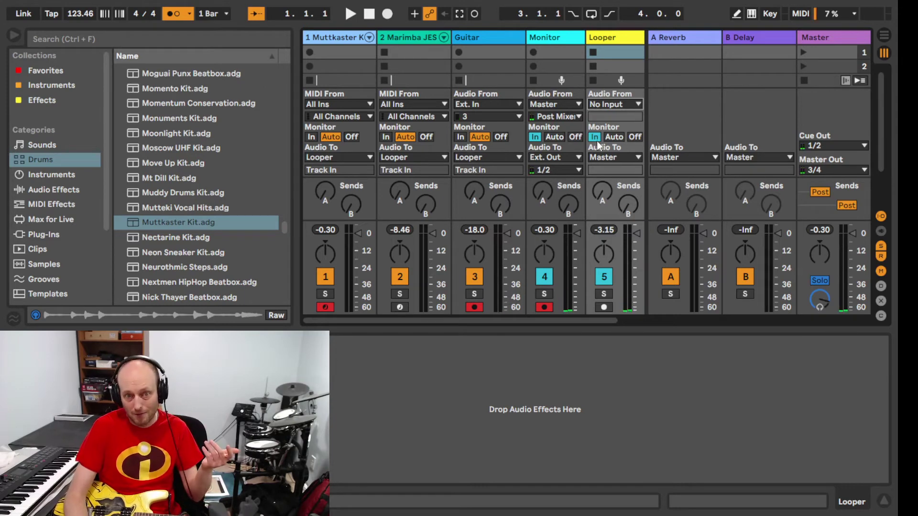
pyautogui.click(76, 70)
pyautogui.moveTo(134, 71); pyautogui.dragTo(433, 395)
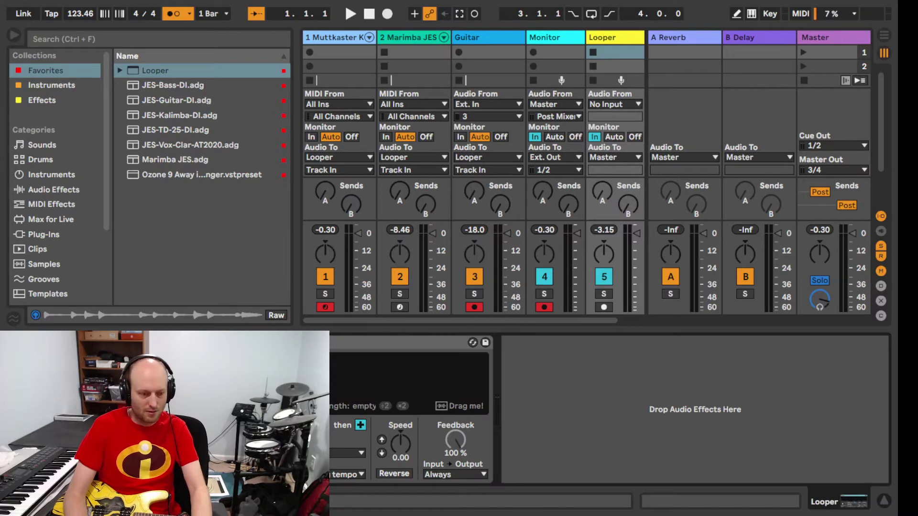
pyautogui.hotkey('ctrl', 'm')
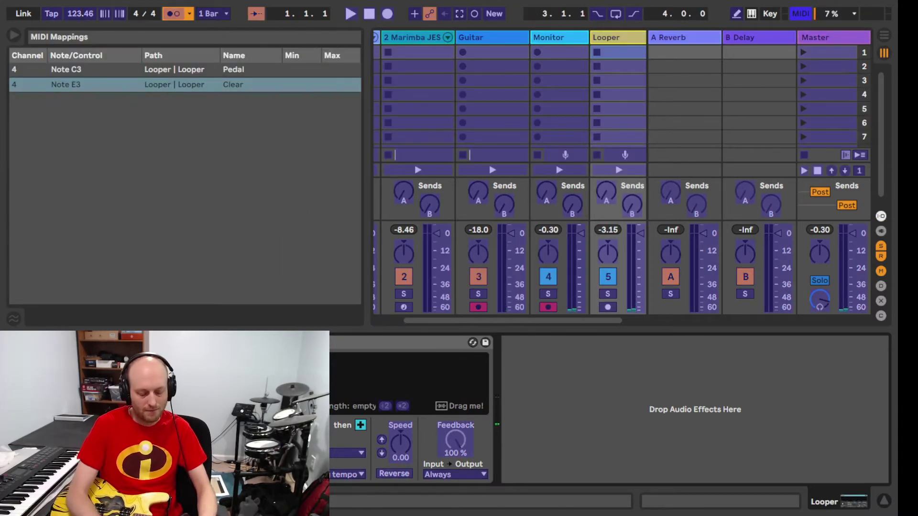
pyautogui.hotkey('ctrl', 'm')
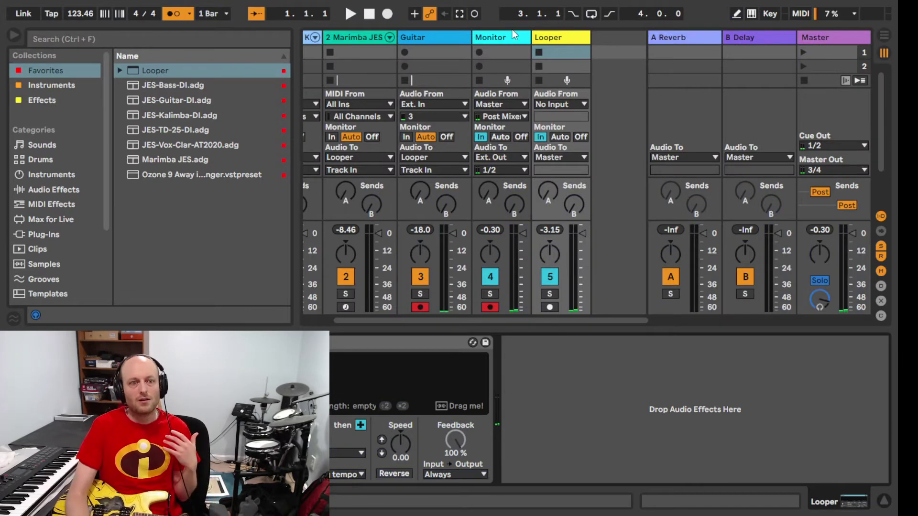
pyautogui.hscroll(-2, 465, 69)
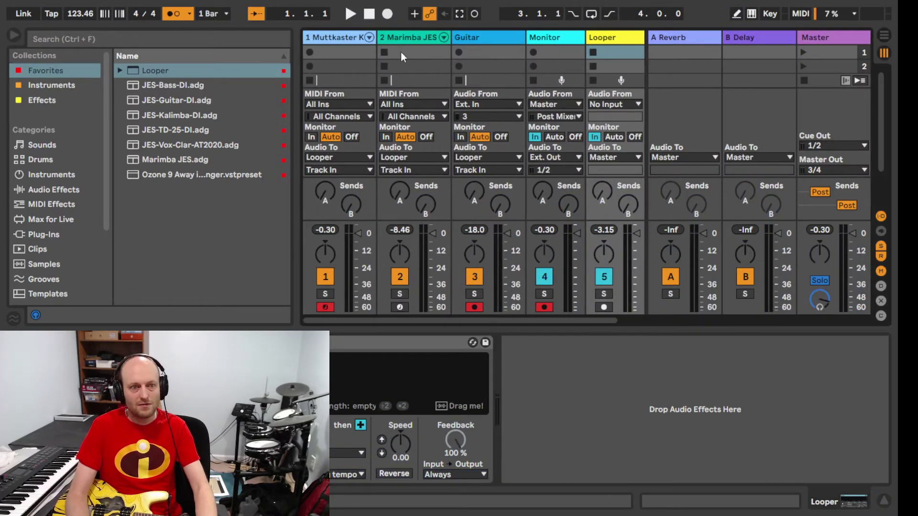
pyautogui.click(340, 38)
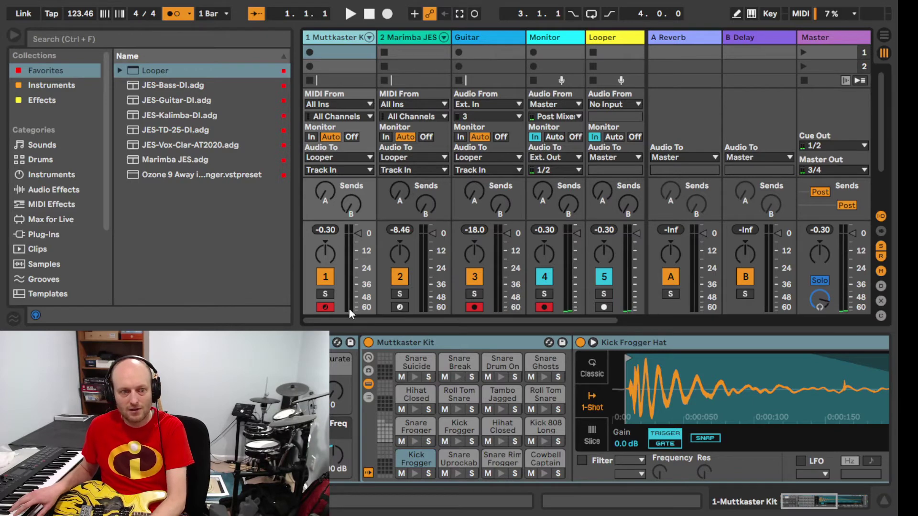
pyautogui.click(401, 307)
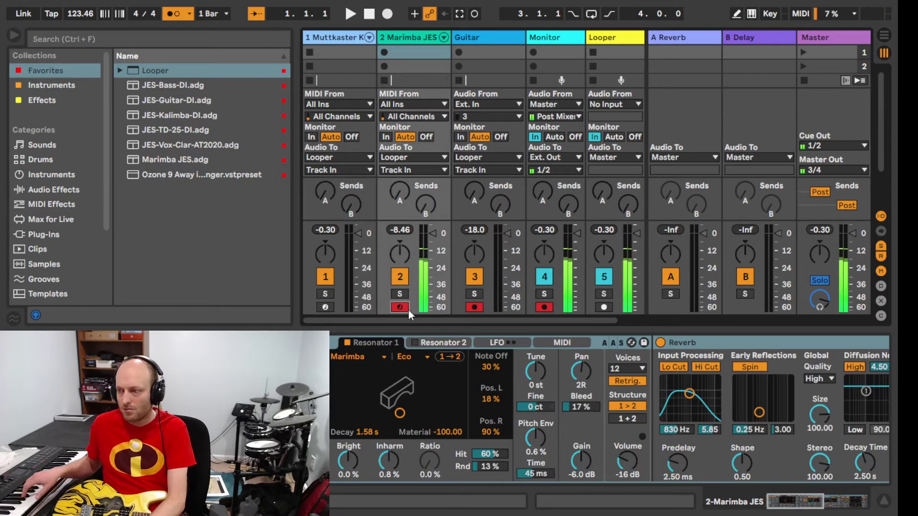
pyautogui.click(407, 308)
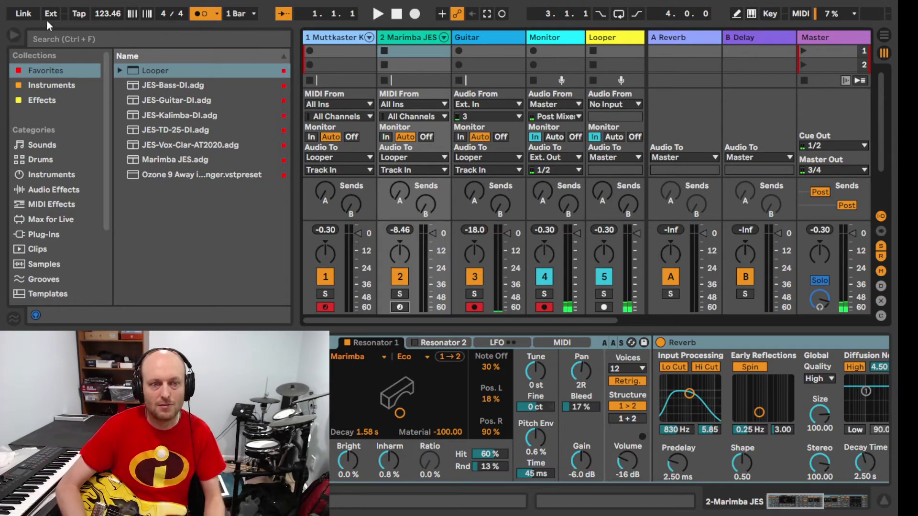
# Inspect the Looper track's still-empty Looper device.
pyautogui.hscroll(2, 500, 48)
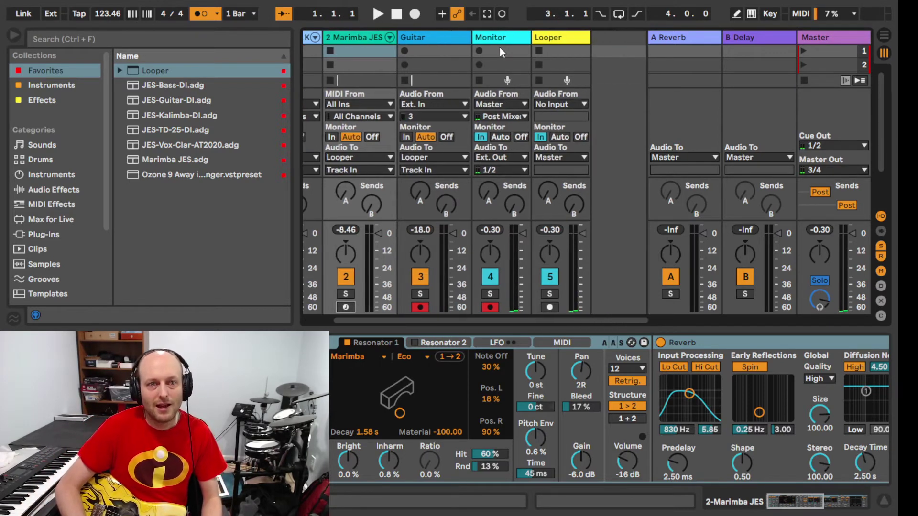
pyautogui.click(569, 38)
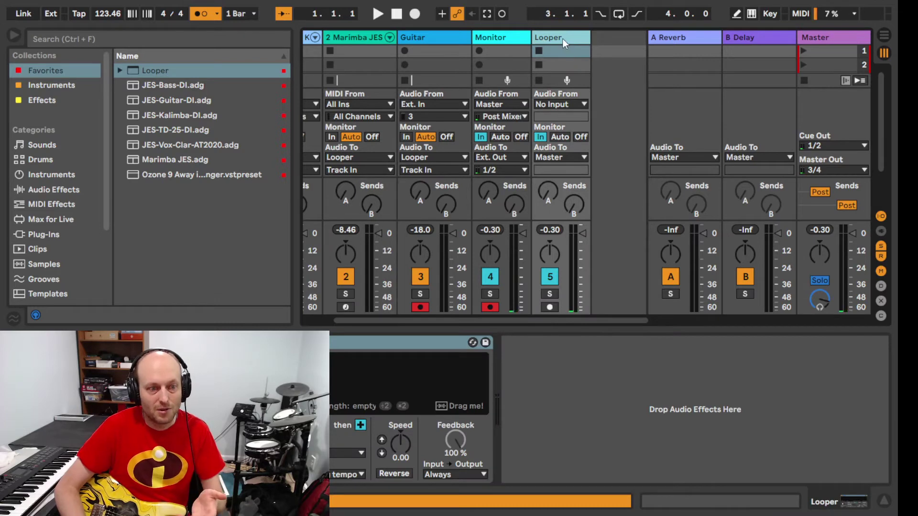
pyautogui.hscroll(-2, 562, 38)
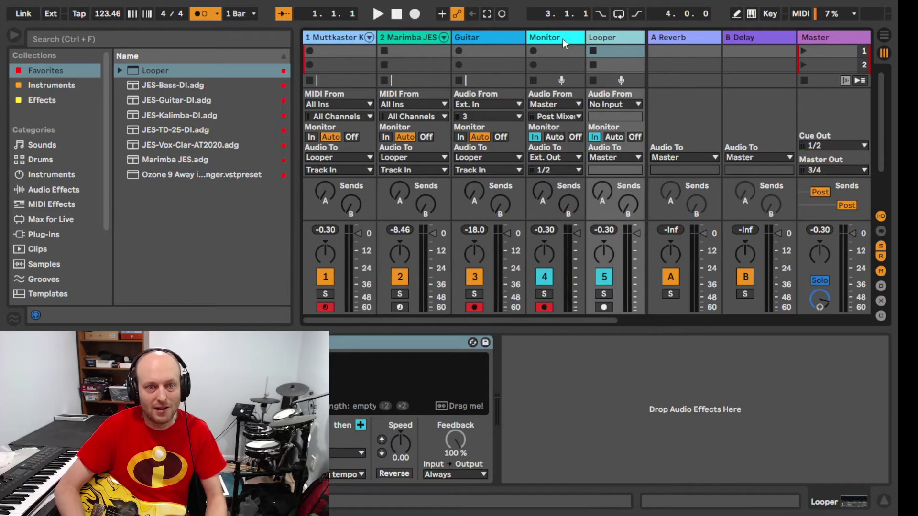
pyautogui.hscroll(2, 562, 38)
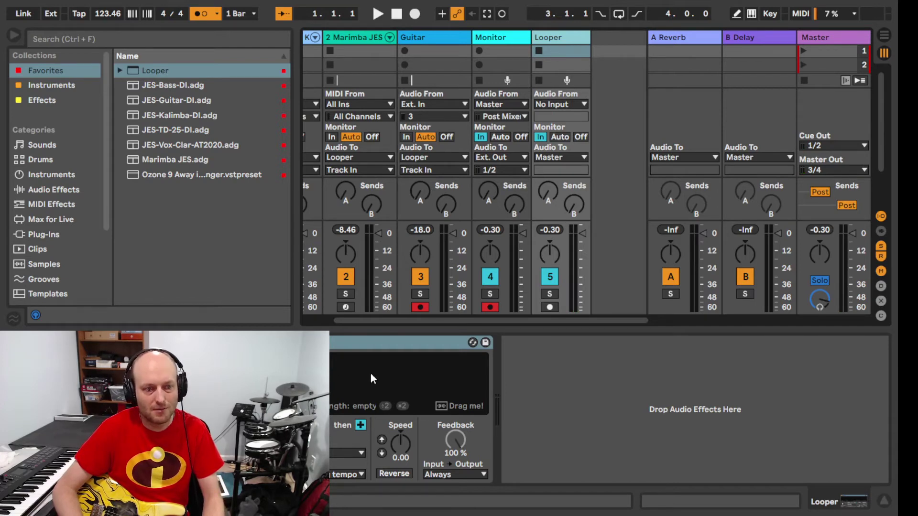
pyautogui.hscroll(-2, 545, 53)
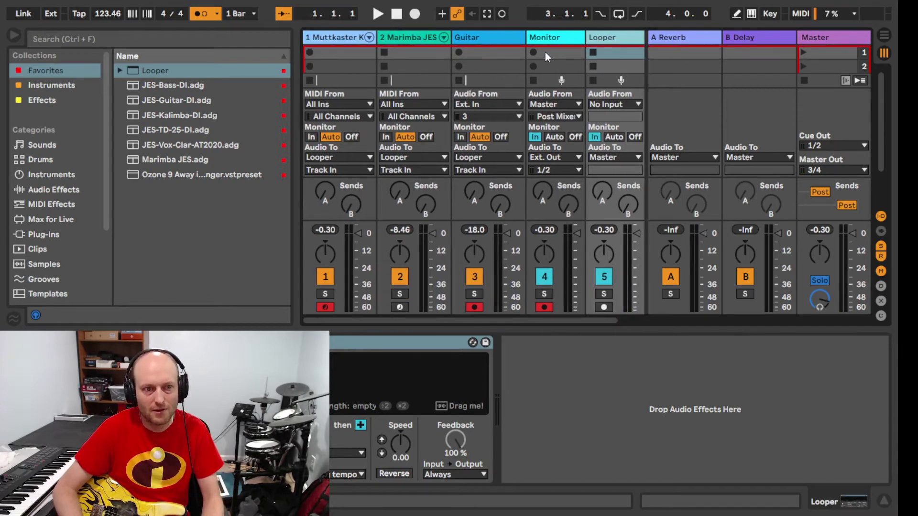
# Start an arrangement recording from the Muttkaster Kit track, then select the Looper track.
pyautogui.click(360, 38)
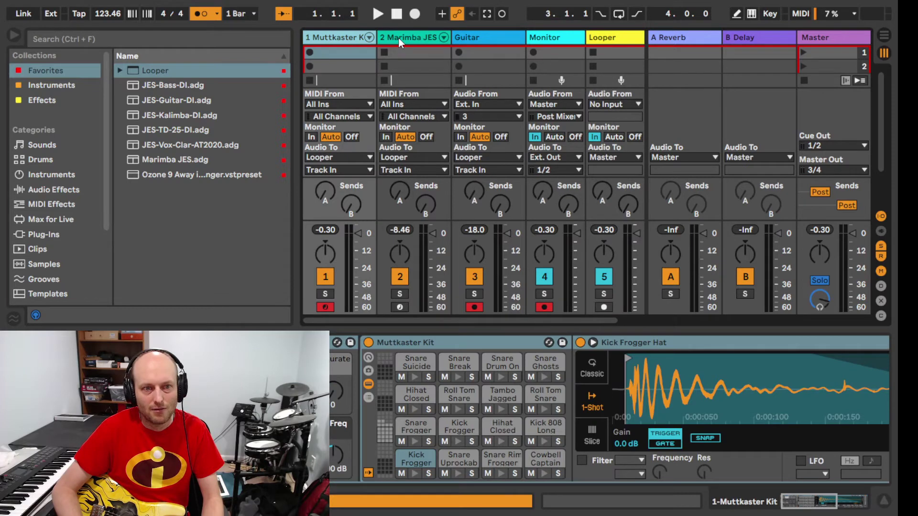
pyautogui.click(409, 16)
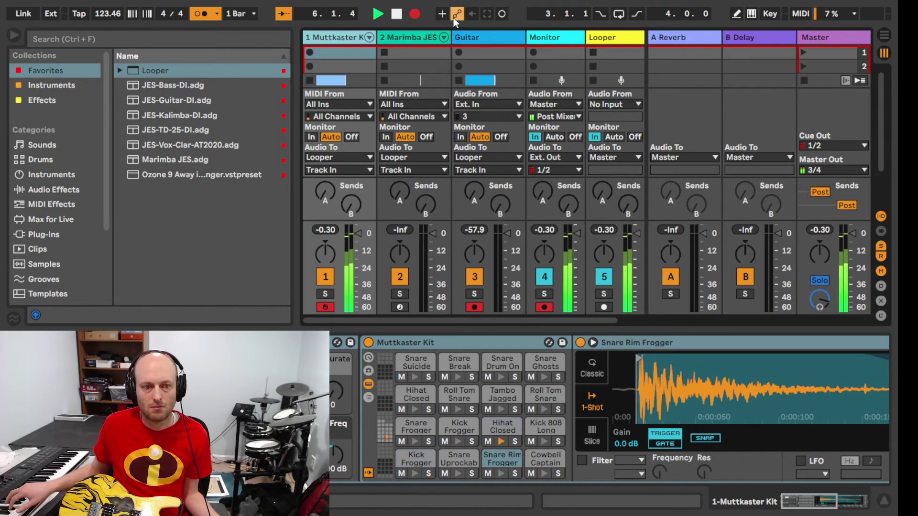
pyautogui.scroll(-6, 492, 48)
pyautogui.scroll(6, 509, 48)
pyautogui.click(599, 37)
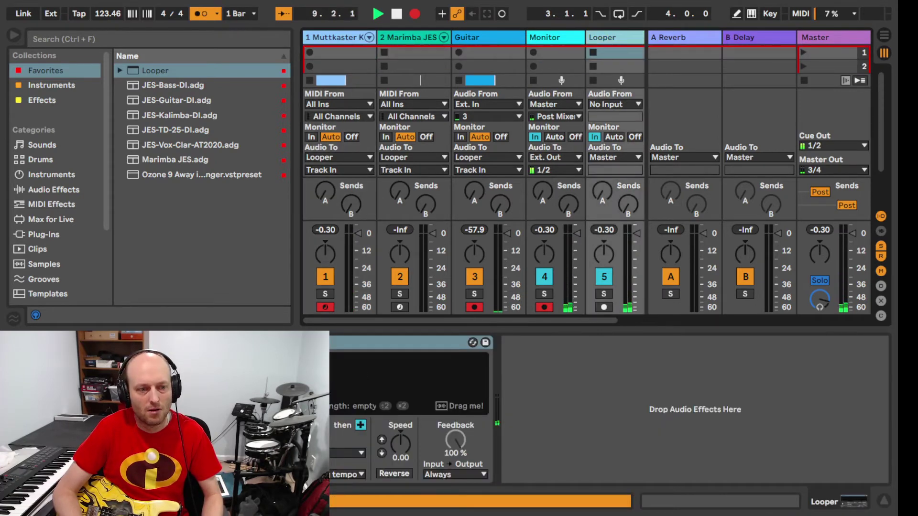
# Toggle MIDI Map mode and arm the Looper track to record the loop.
pyautogui.hotkey('ctrl', 'm')
pyautogui.hotkey('ctrl', 'm')
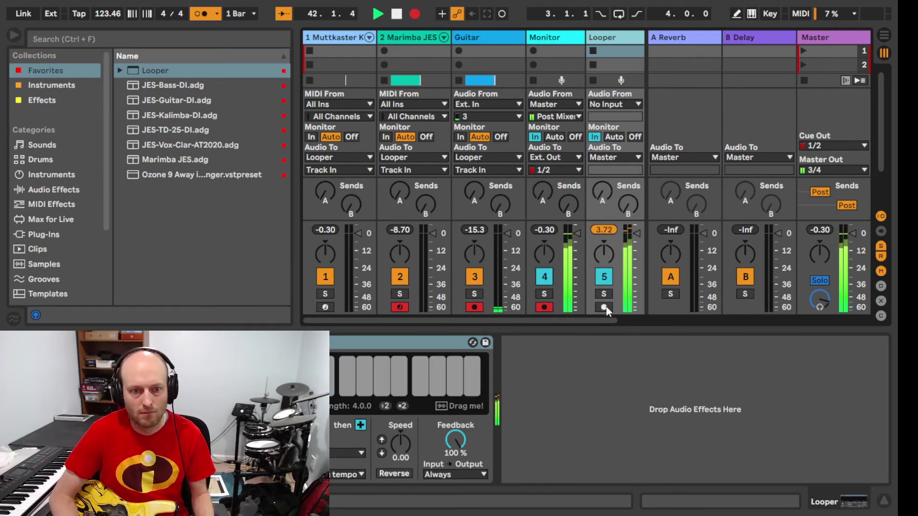
pyautogui.click(605, 308)
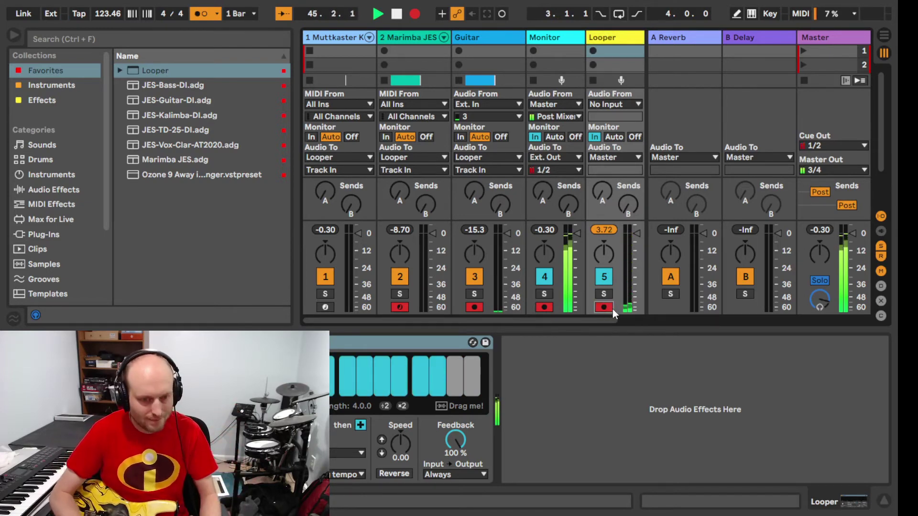
# Stop the take, show the arrangement and select ranges of the recorded Monitor clip.
pyautogui.press('space')
pyautogui.press('Tab')
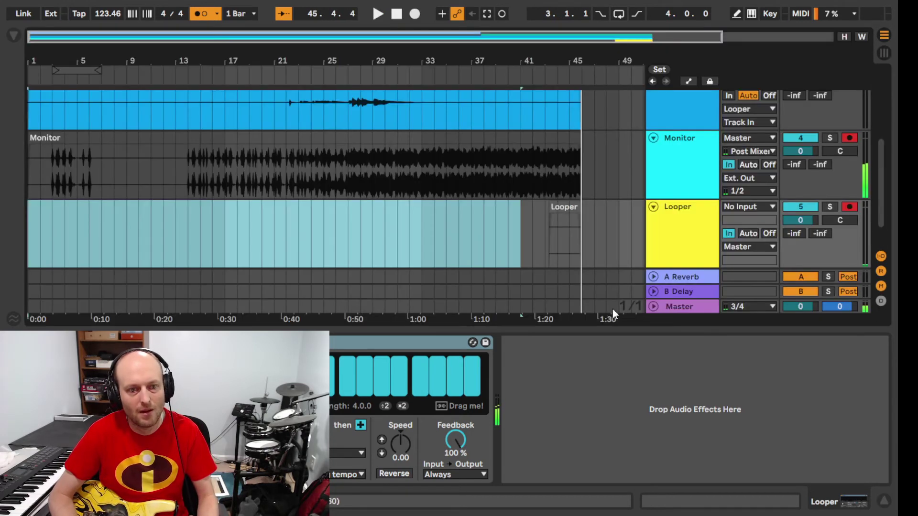
pyautogui.scroll(3, 451, 169)
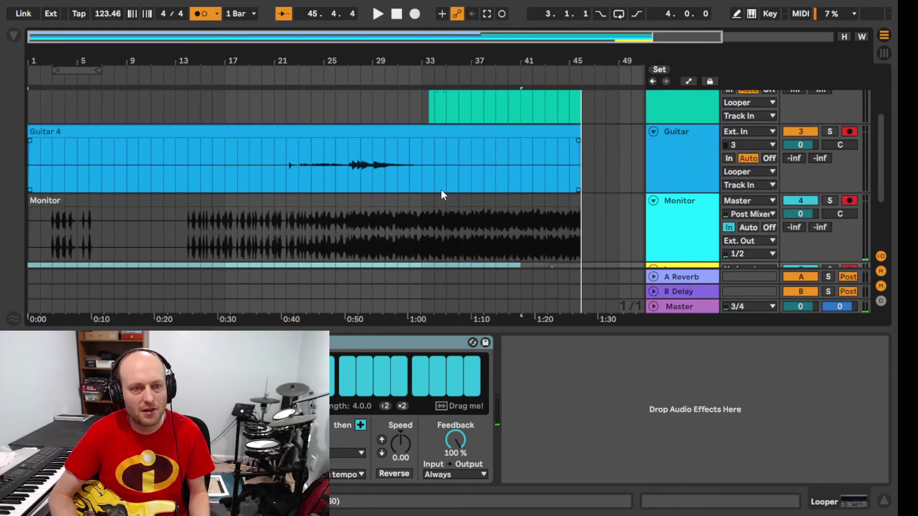
pyautogui.click(438, 210)
pyautogui.moveTo(427, 220); pyautogui.dragTo(584, 227)
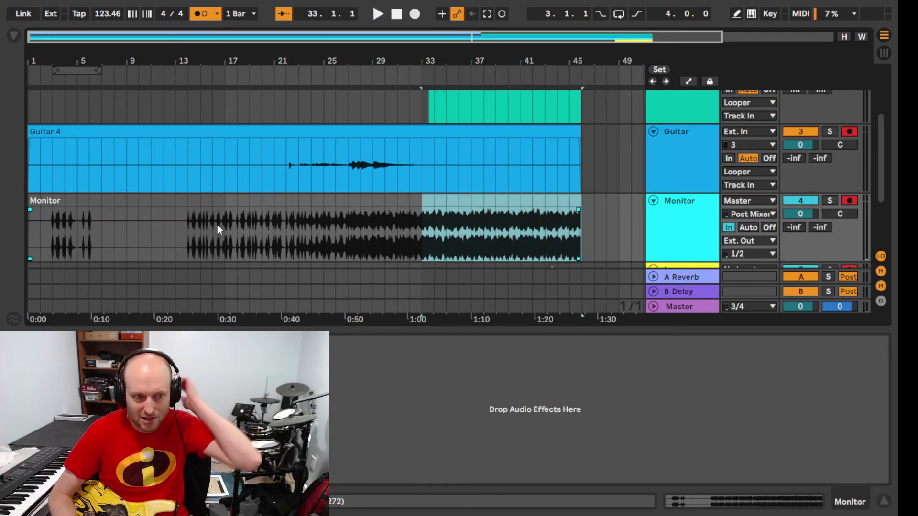
pyautogui.moveTo(217, 225); pyautogui.dragTo(397, 230)
# Inspect ranges of the Guitar 4 and drum recordings, including drum bars 14 to 20.
pyautogui.click(284, 147)
pyautogui.moveTo(285, 147); pyautogui.dragTo(441, 173)
pyautogui.scroll(4, 441, 173)
pyautogui.moveTo(189, 148); pyautogui.dragTo(262, 148)
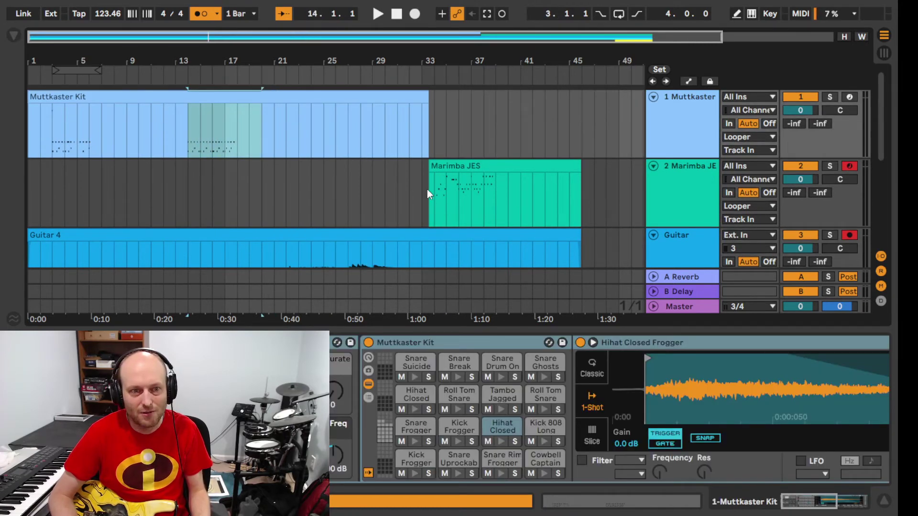
pyautogui.moveTo(428, 189); pyautogui.dragTo(500, 192)
pyautogui.scroll(-8, 493, 191)
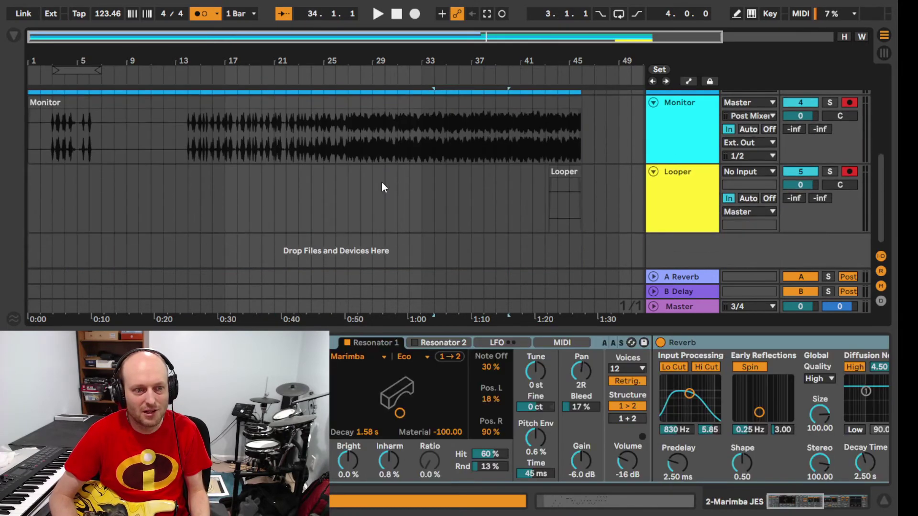
# Select the recorded Looper clip and place the insert point at bar 45.
pyautogui.moveTo(550, 189); pyautogui.dragTo(589, 194)
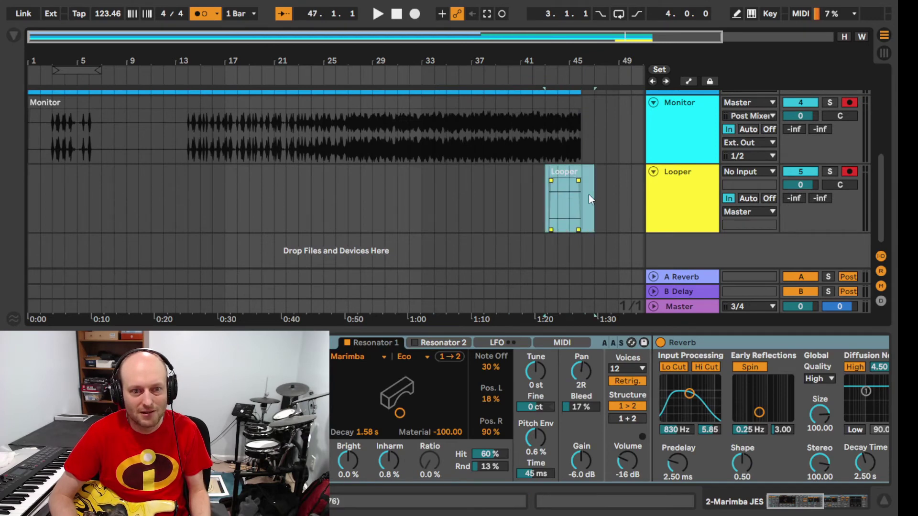
pyautogui.click(570, 199)
pyautogui.click(564, 174)
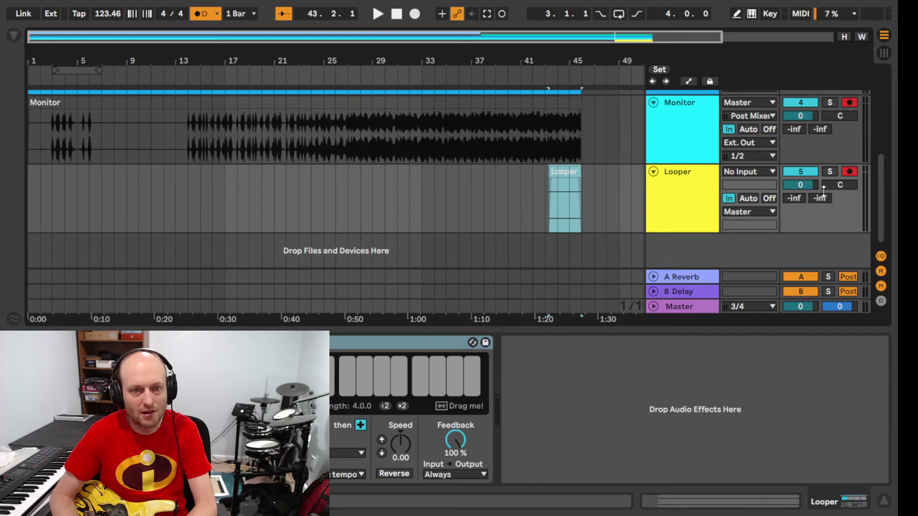
pyautogui.scroll(3, 610, 188)
pyautogui.scroll(-3, 610, 187)
pyautogui.scroll(3, 610, 187)
pyautogui.scroll(1, 564, 170)
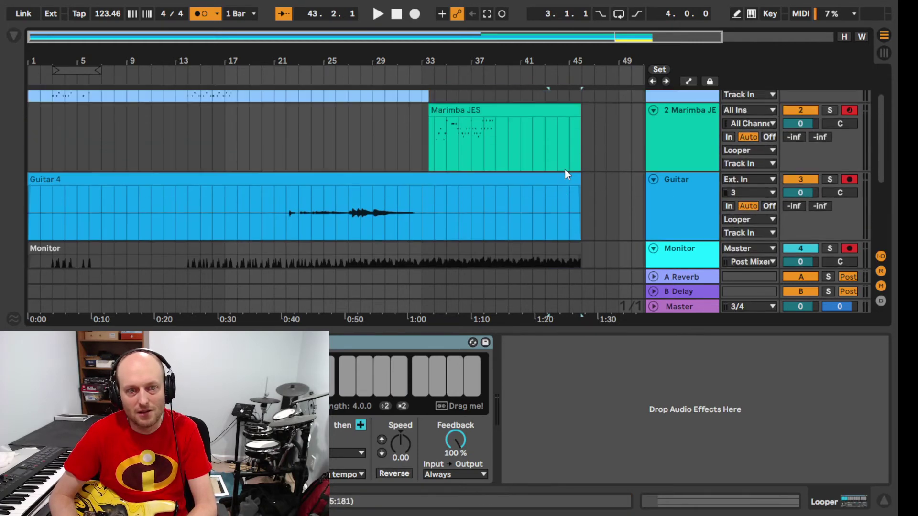
pyautogui.scroll(-4, 564, 170)
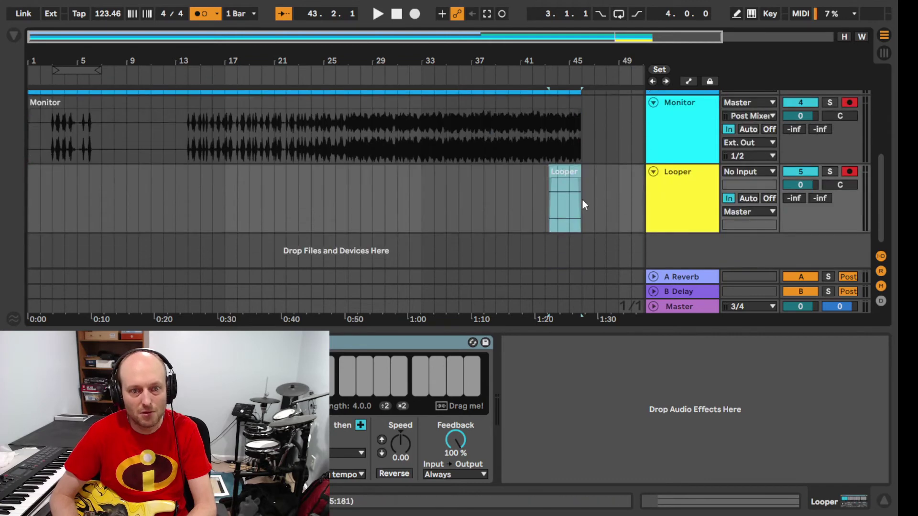
pyautogui.moveTo(570, 197)
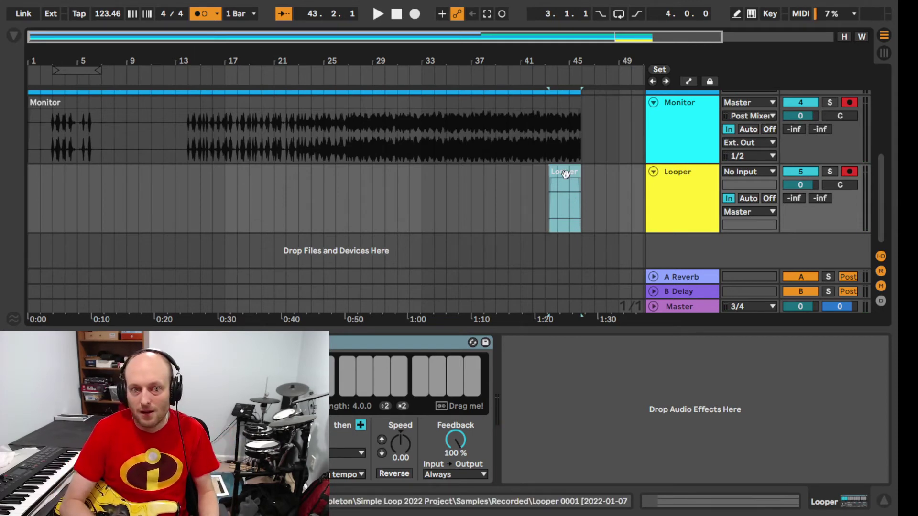
# Select everything in the arrangement and return to Session view.
pyautogui.hotkey('ctrl', 'a')
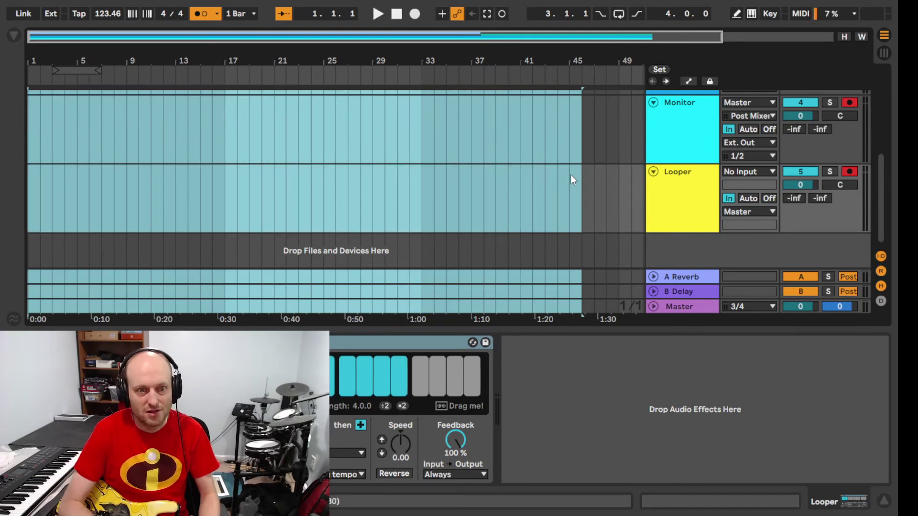
pyautogui.scroll(5, 572, 161)
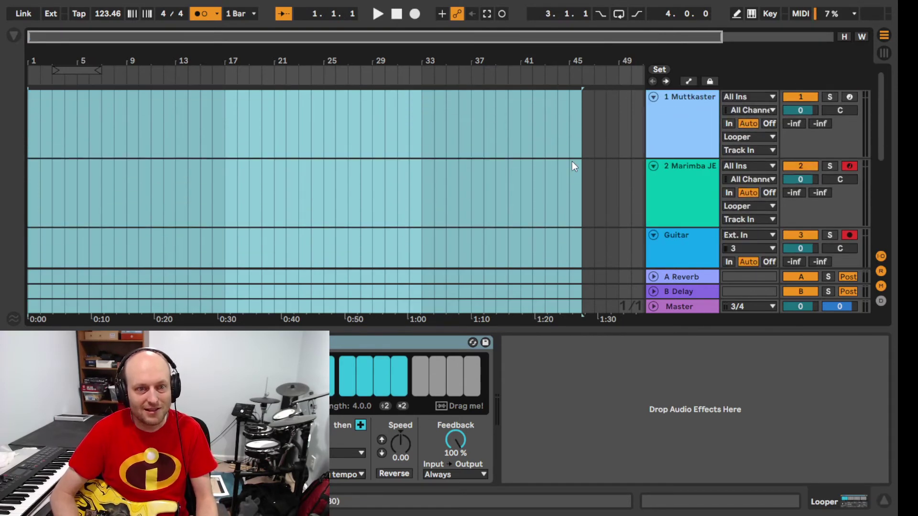
pyautogui.press('Tab')
# Hide the browser and insert a new audio track named LooperB.
pyautogui.click(594, 35)
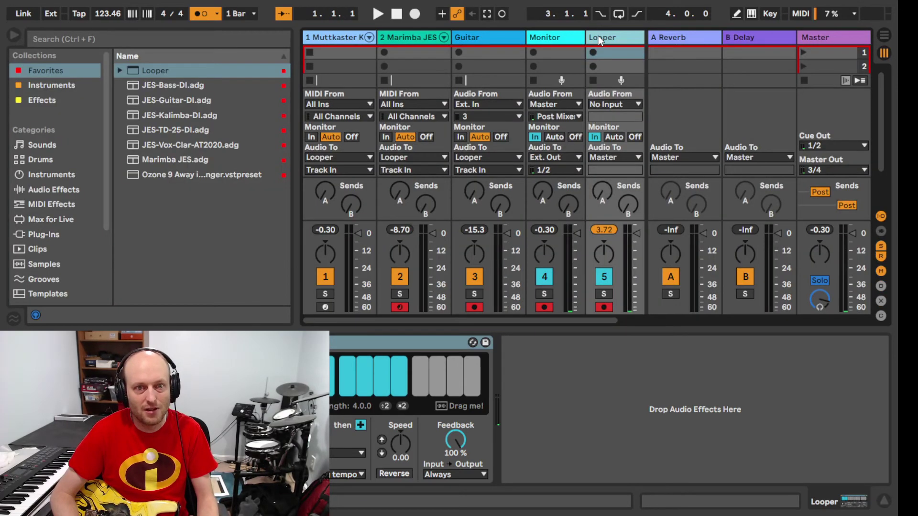
pyautogui.click(18, 35)
pyautogui.click(452, 55)
pyautogui.hotkey('ctrl', 't')
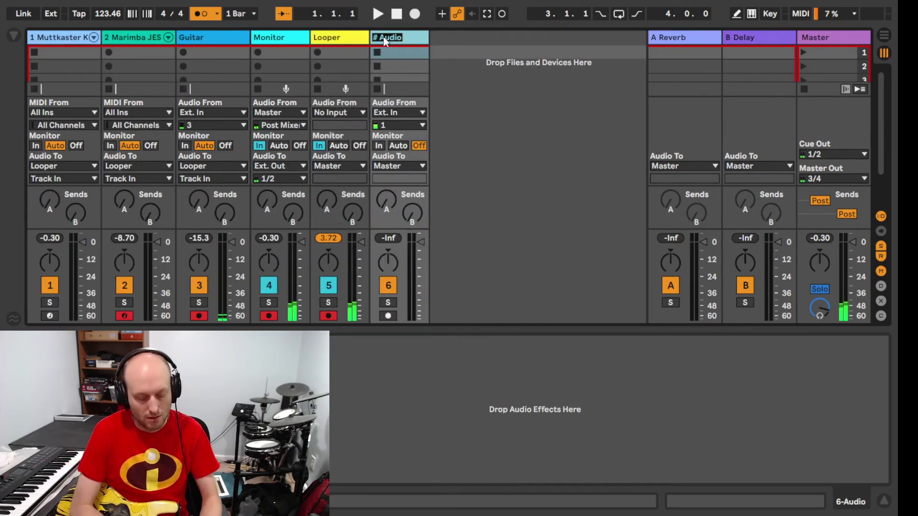
pyautogui.write('LooperB')
pyautogui.press('Return')
# Rename the original Looper track to LooperA.
pyautogui.click(354, 48)
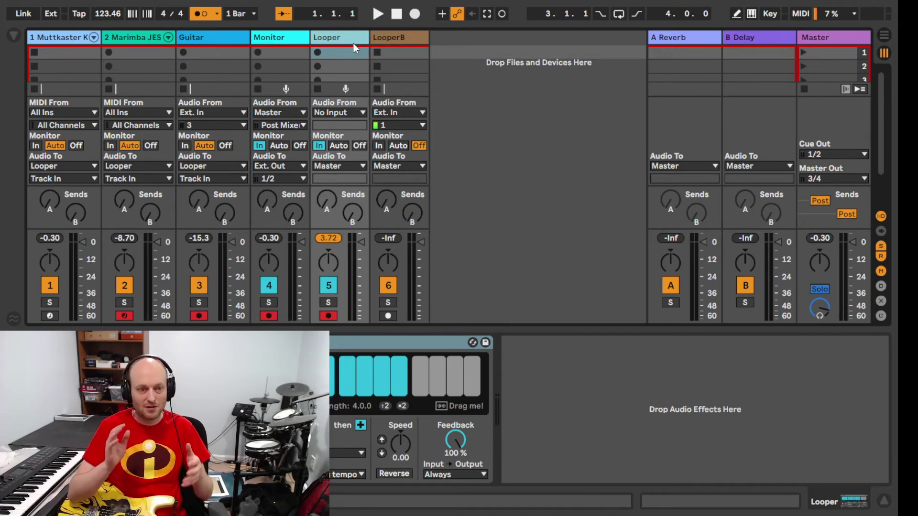
pyautogui.hotkey('ctrl', 'r')
pyautogui.write('LooperA')
pyautogui.press('Return')
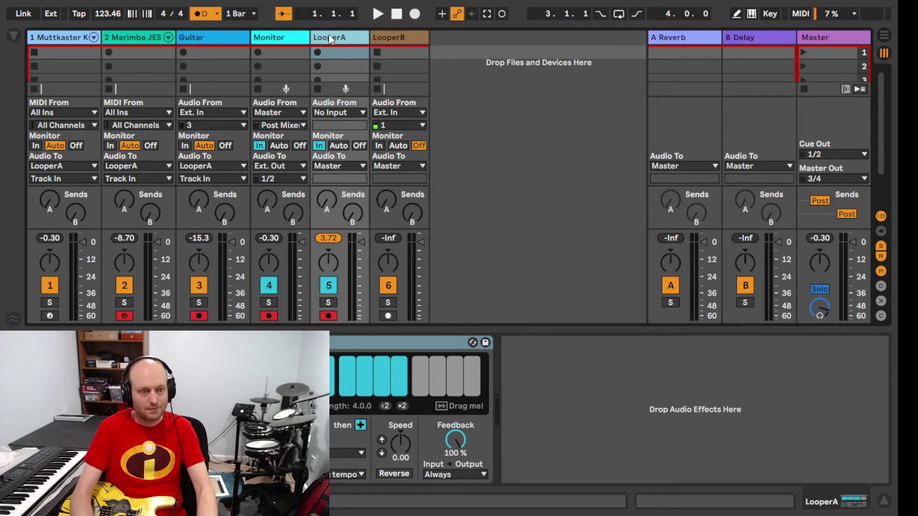
pyautogui.click(397, 37)
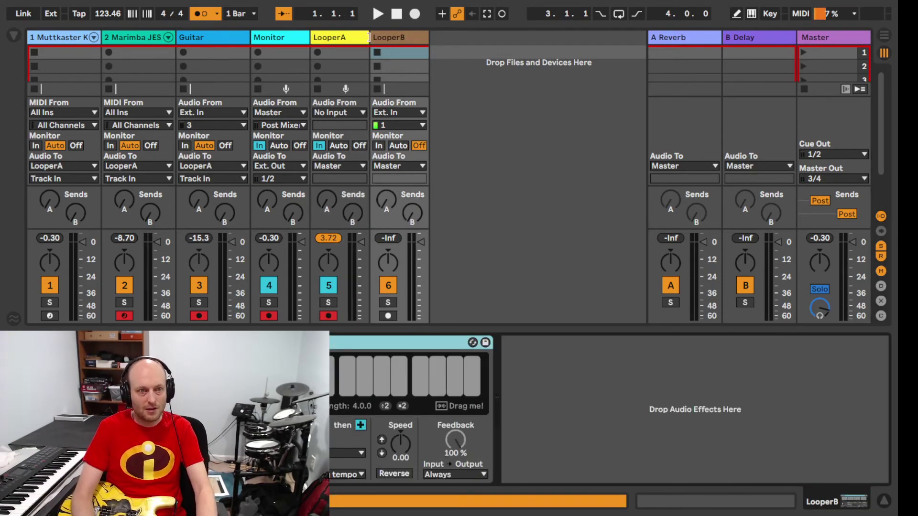
# Add a seventh audio track named Input Bus.
pyautogui.click(470, 71)
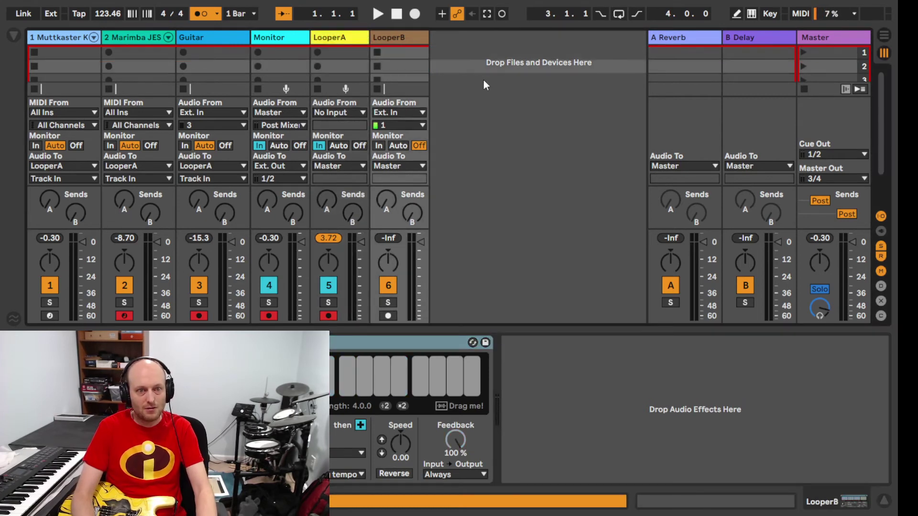
pyautogui.hotkey('ctrl', 't')
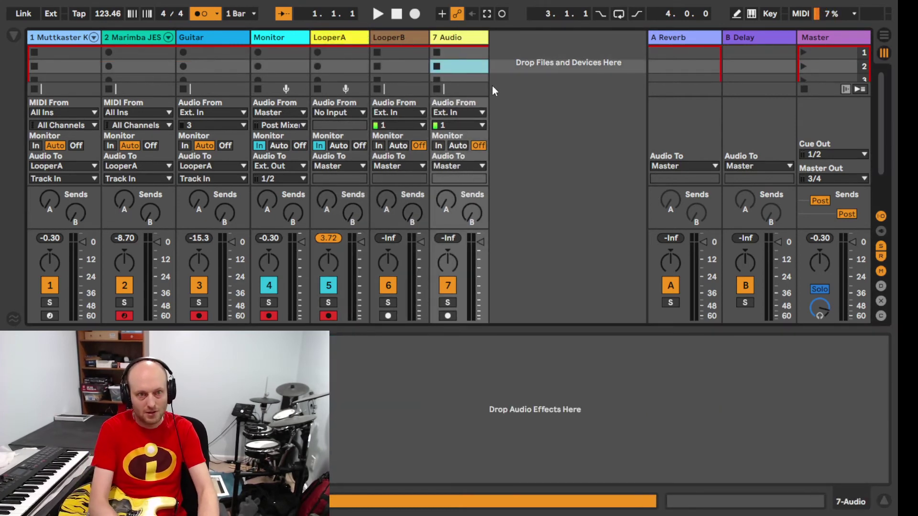
pyautogui.click(466, 38)
pyautogui.hotkey('ctrl', 'r')
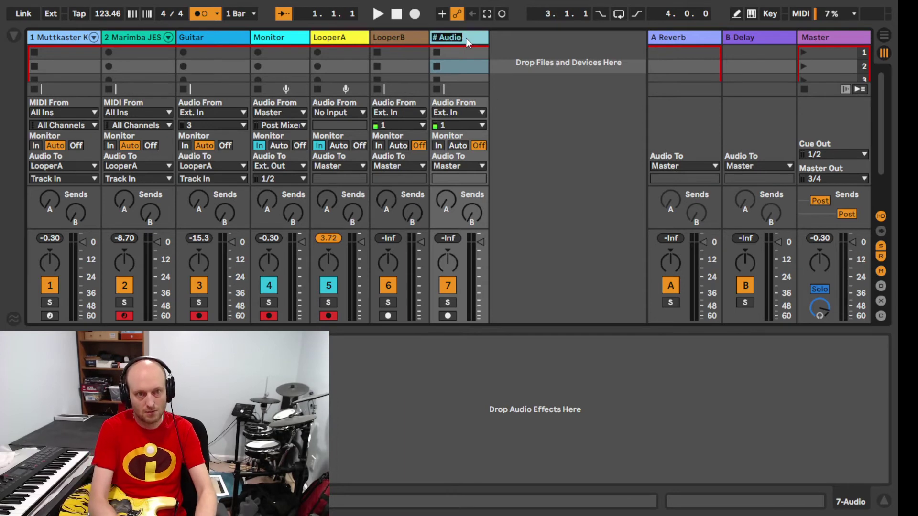
pyautogui.write('Input Bus')
pyautogui.press('Return')
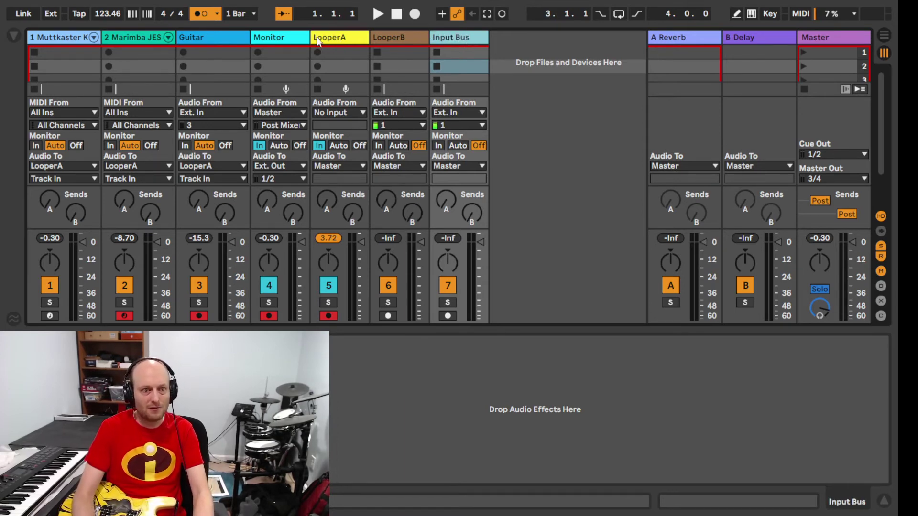
# Route tracks 1–3 to Input Bus and set its input to No Input.
pyautogui.click(67, 35)
pyautogui.keyDown('shift'); pyautogui.click(191, 34); pyautogui.keyUp('shift')
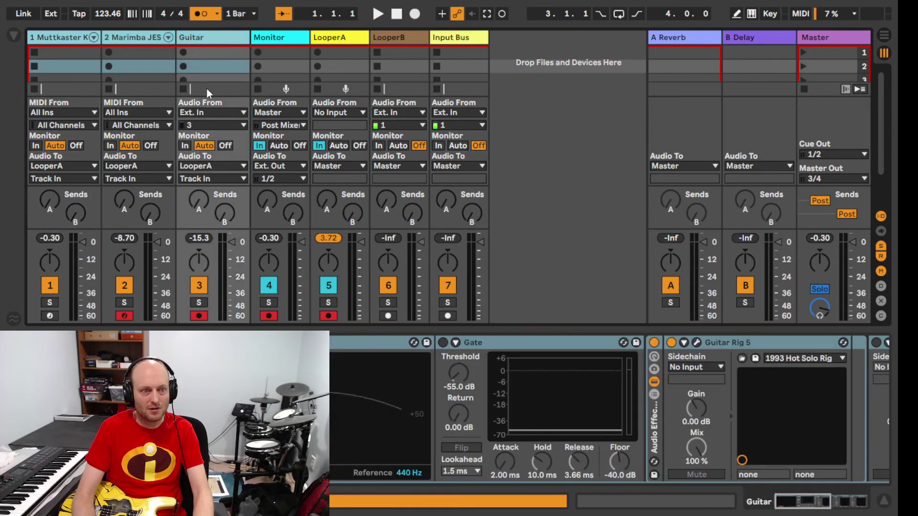
pyautogui.click(218, 166)
pyautogui.click(204, 252)
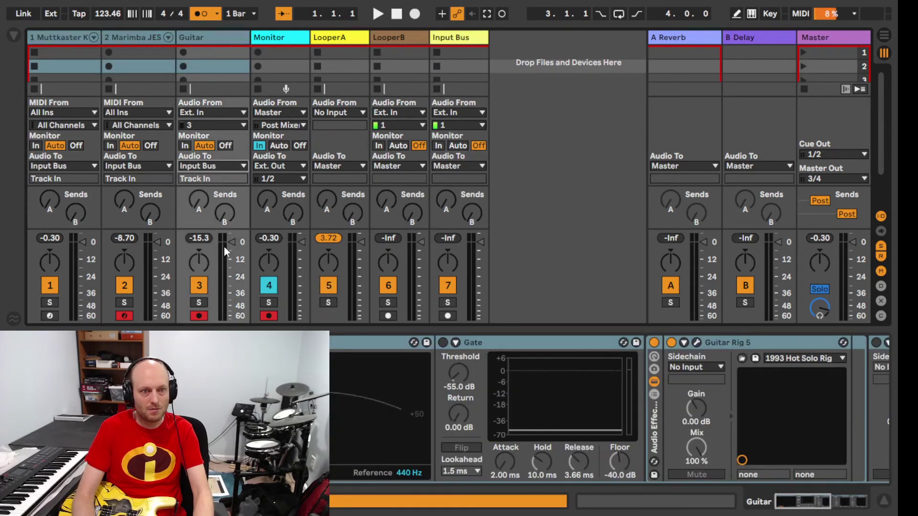
pyautogui.click(460, 114)
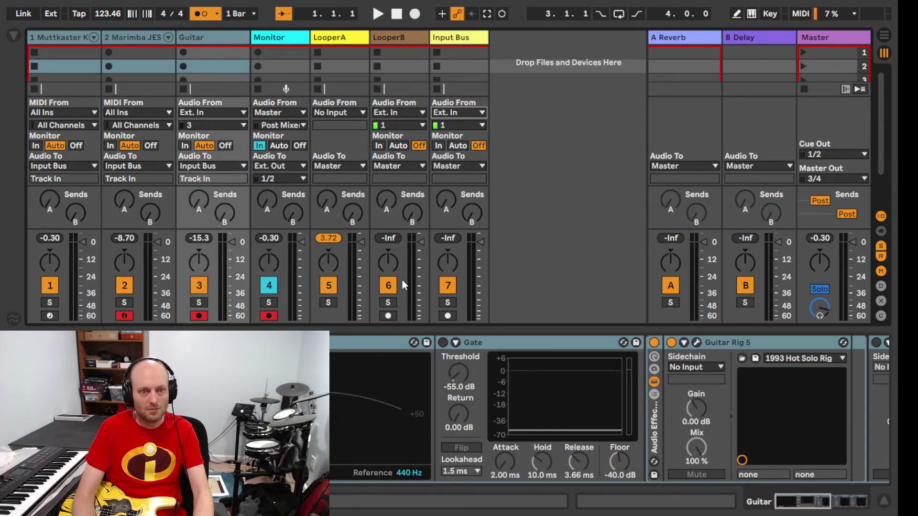
pyautogui.press('Up')
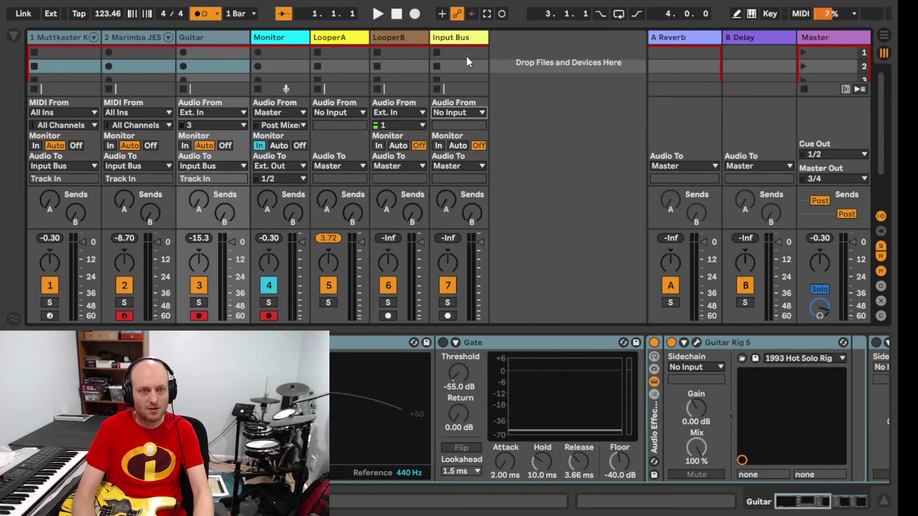
# Set Input Bus to monitor In and output Sends Only, and feed LooperA and LooperB from it.
pyautogui.click(439, 146)
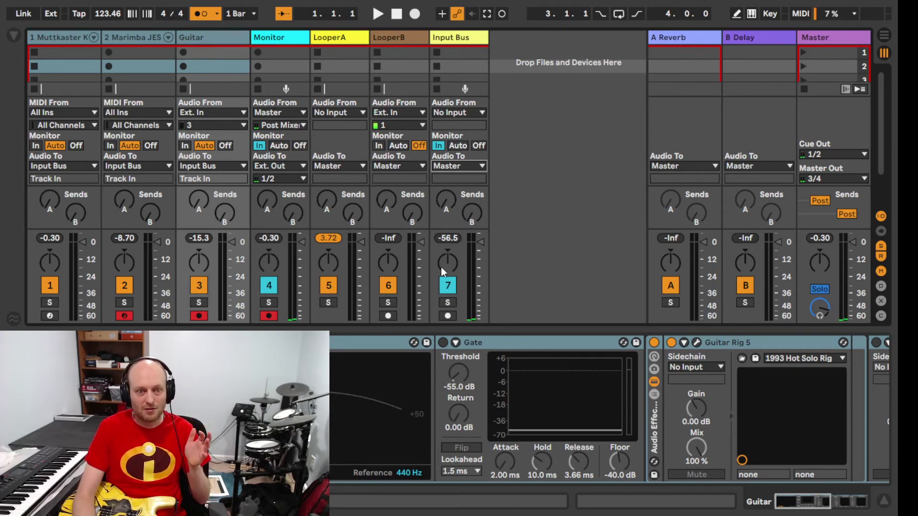
pyautogui.hotkey('ctrl', 'z')
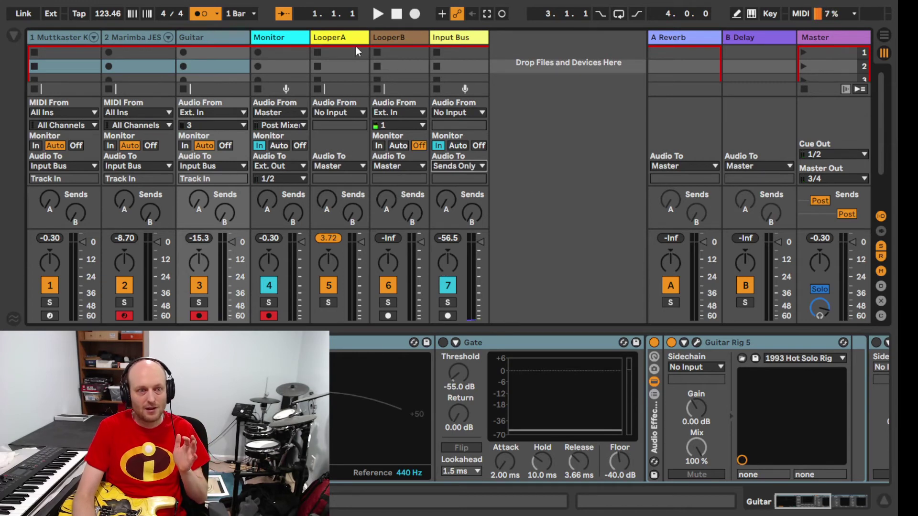
pyautogui.click(345, 113)
pyautogui.click(351, 214)
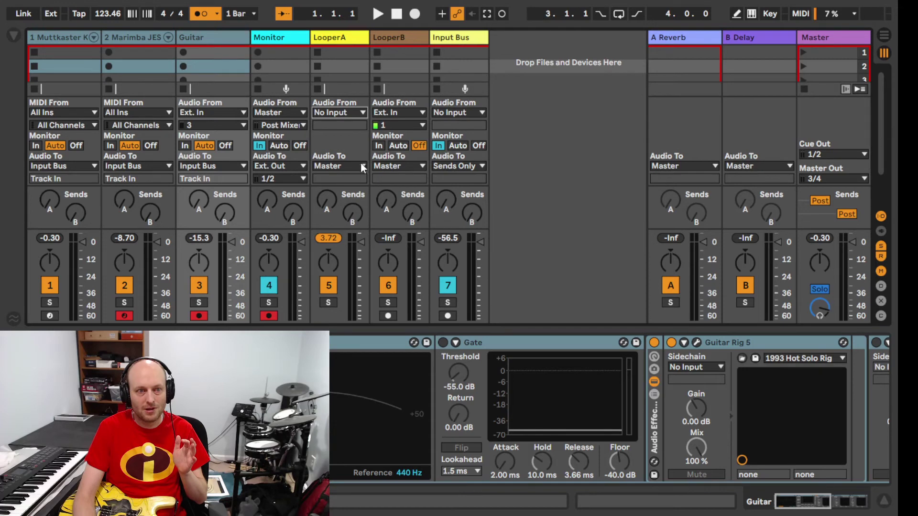
pyautogui.click(400, 112)
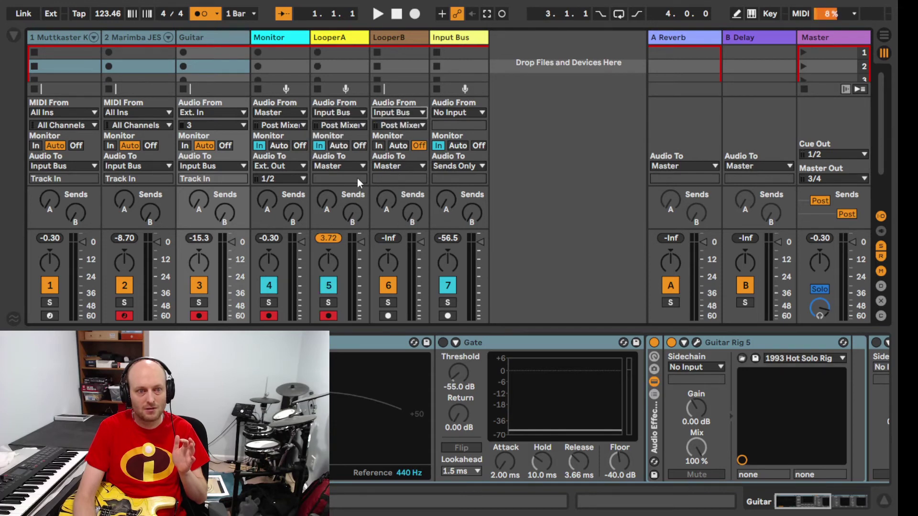
pyautogui.click(355, 162)
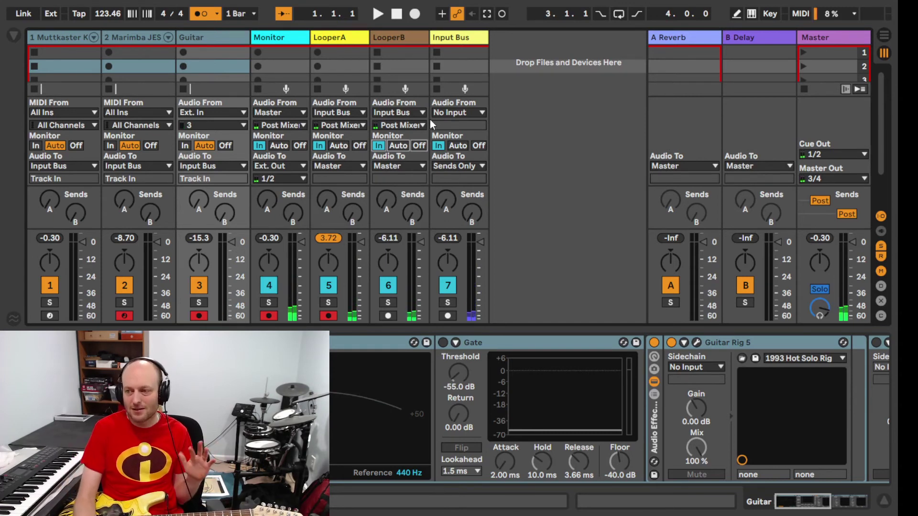
# Arm LooperB, keep both looper tracks on monitor In, and route Input Bus to Master.
pyautogui.click(386, 38)
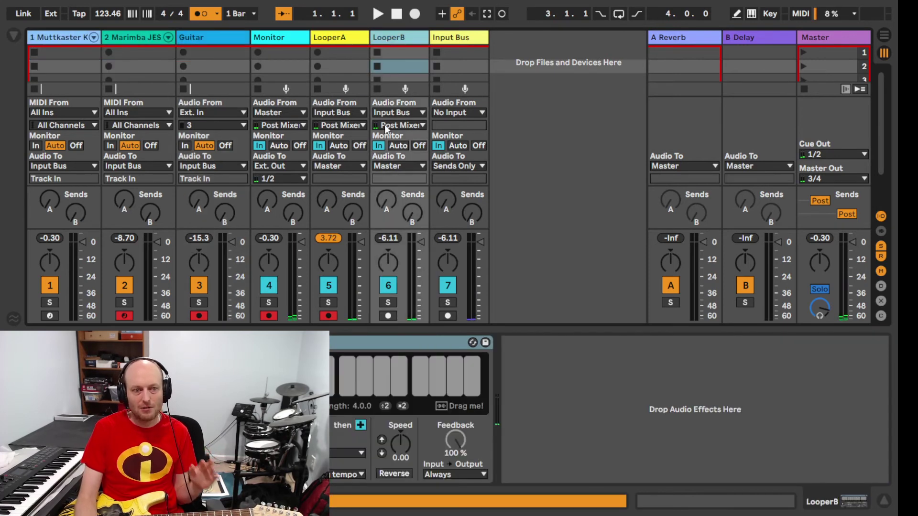
pyautogui.click(385, 315)
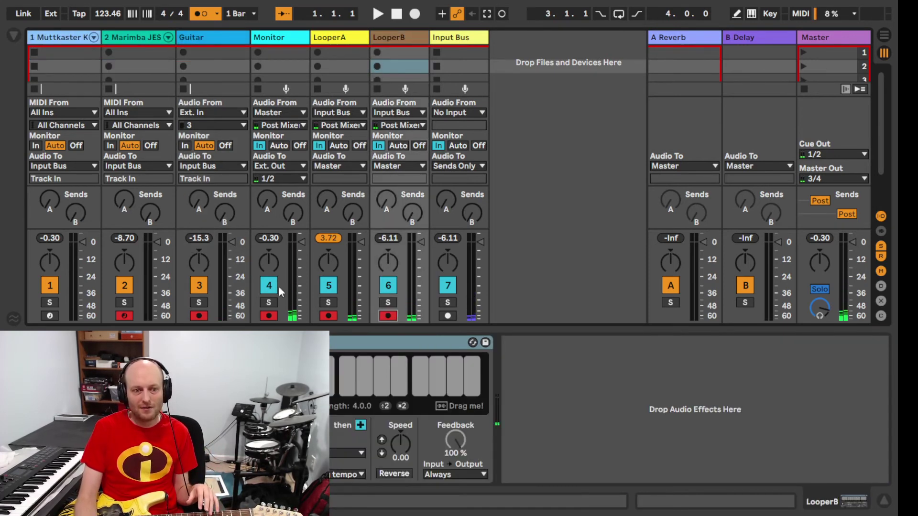
pyautogui.click(397, 146)
pyautogui.click(337, 145)
pyautogui.click(379, 146)
pyautogui.click(451, 37)
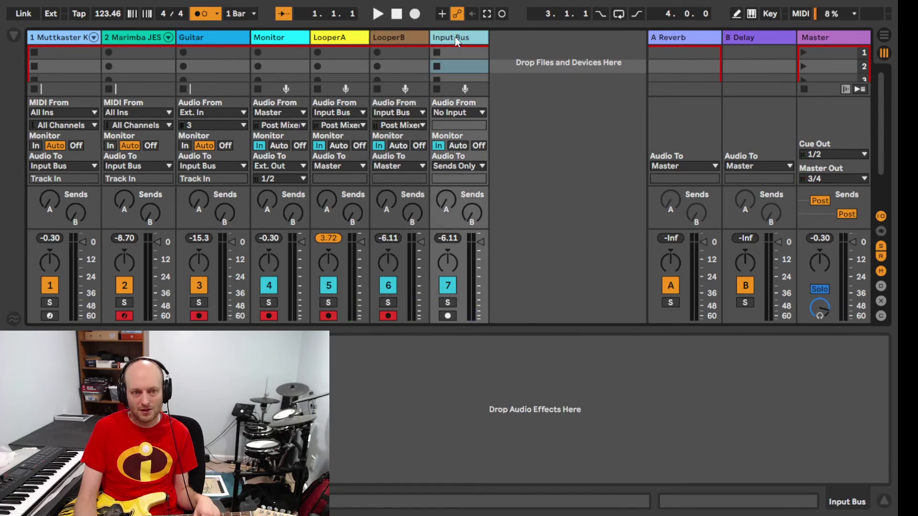
pyautogui.click(463, 167)
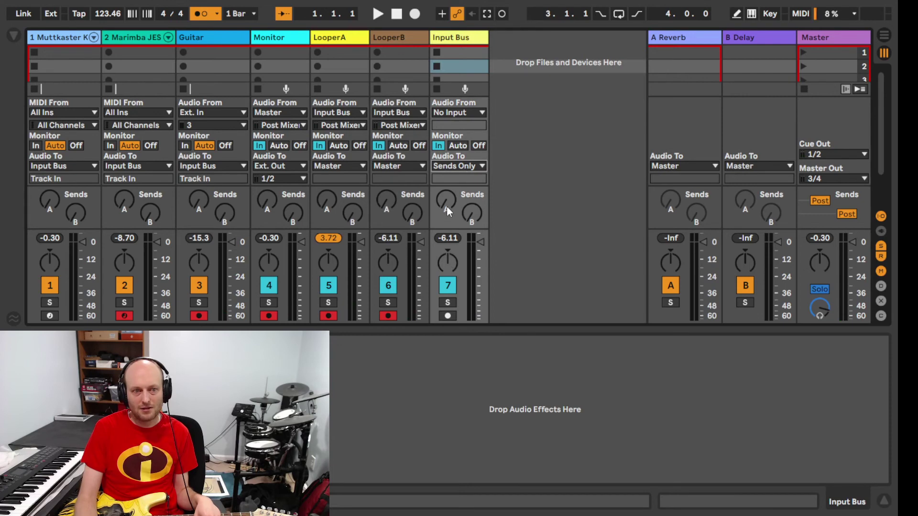
pyautogui.press('Up')
# Set the LooperB and LooperA Loopers' Input→Output to Never, keeping Input Bus on Master.
pyautogui.click(397, 39)
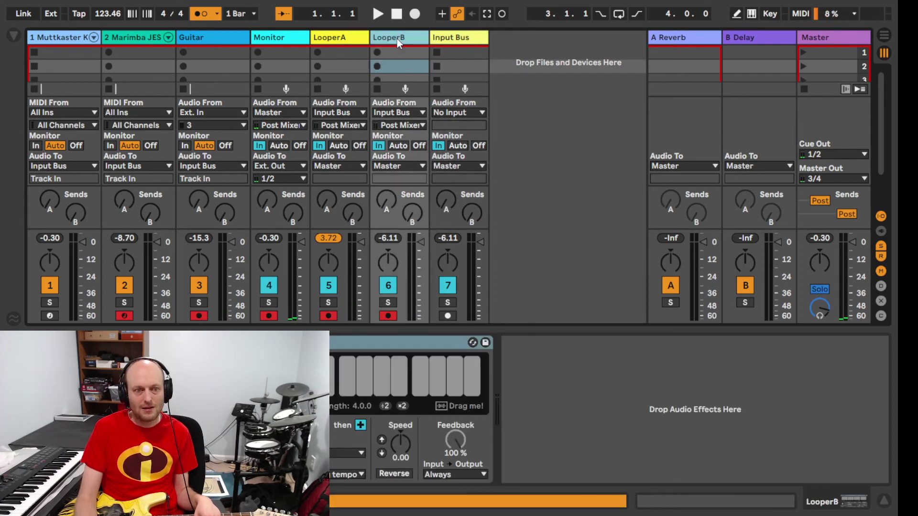
pyautogui.click(454, 475)
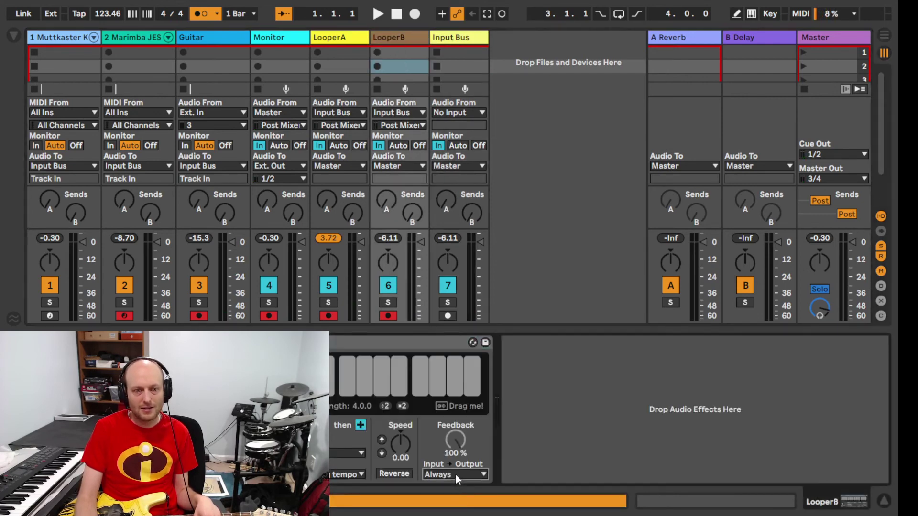
pyautogui.click(449, 493)
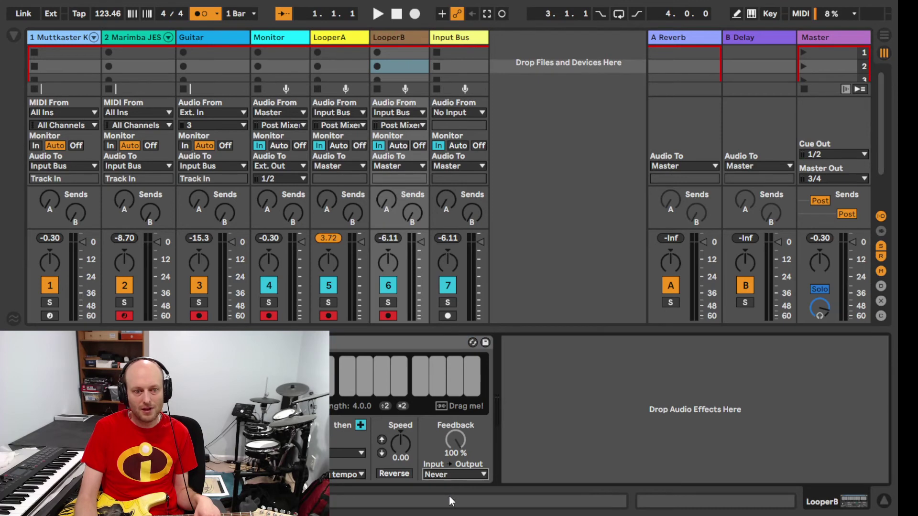
pyautogui.click(345, 40)
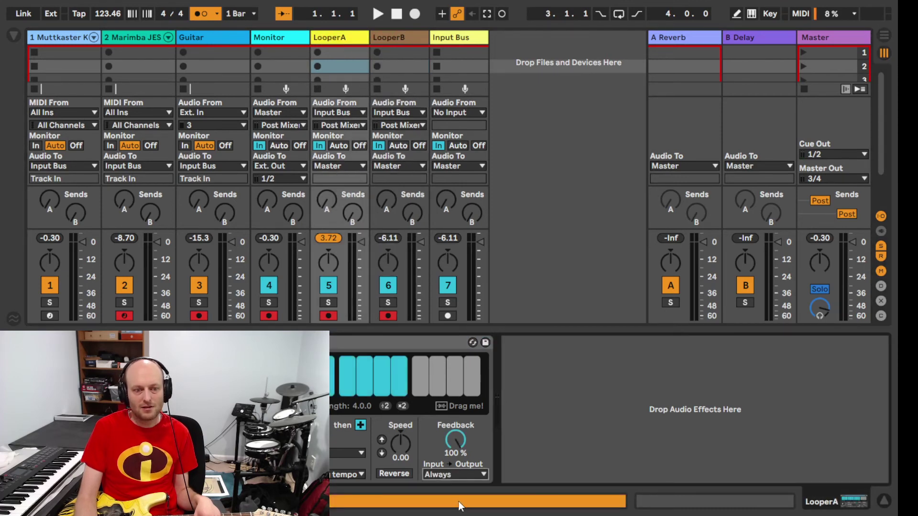
pyautogui.click(455, 475)
pyautogui.click(449, 493)
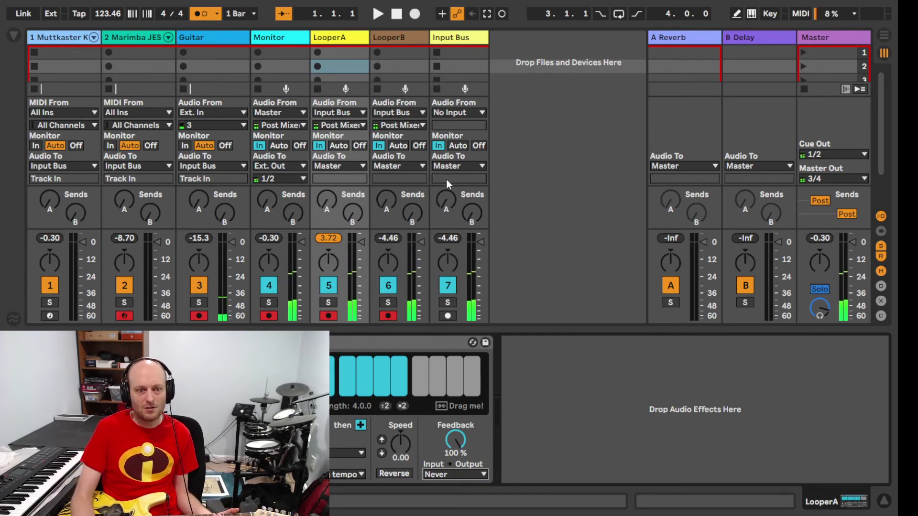
pyautogui.click(460, 165)
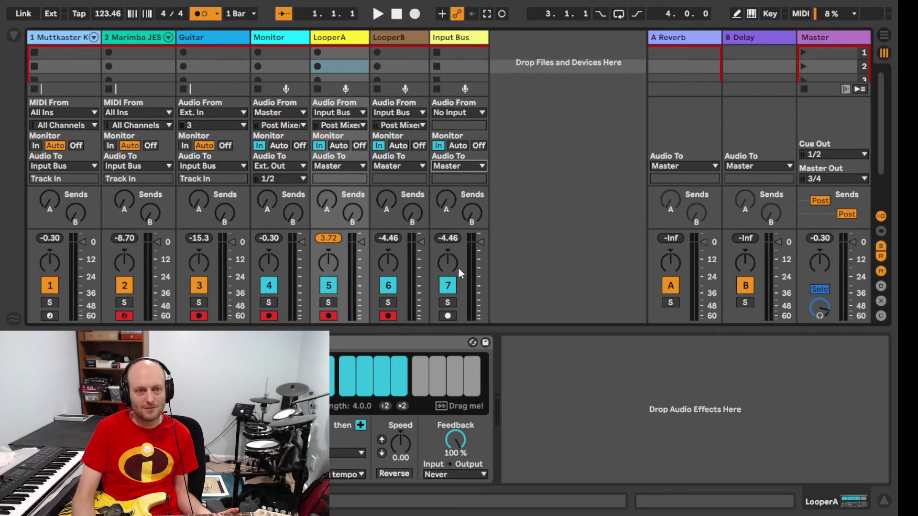
pyautogui.click(458, 268)
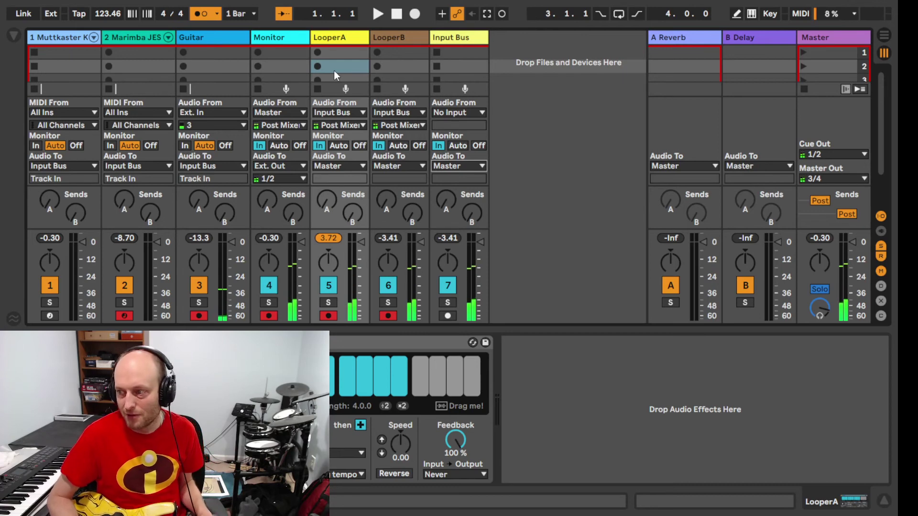
# Toggle MIDI Map mode while viewing LooperB's and LooperA's Looper devices to check their mappings.
pyautogui.click(389, 41)
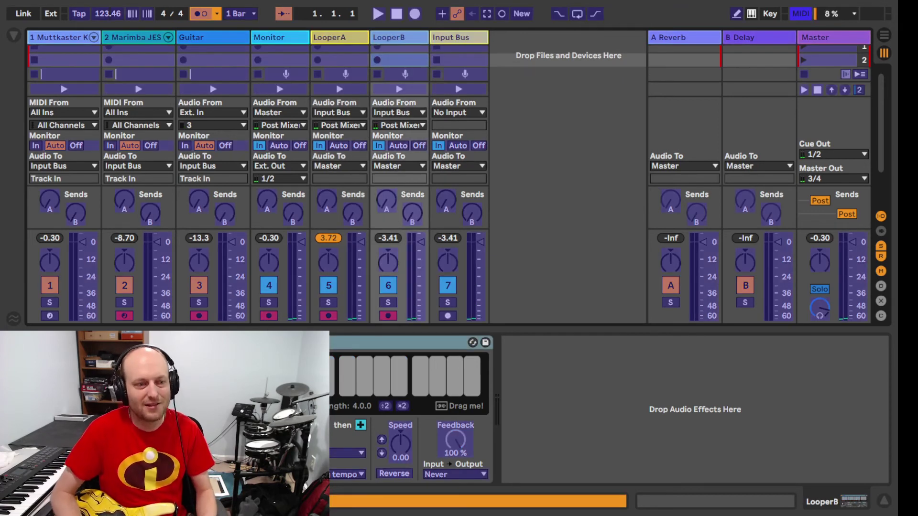
pyautogui.hotkey('ctrl', 'm')
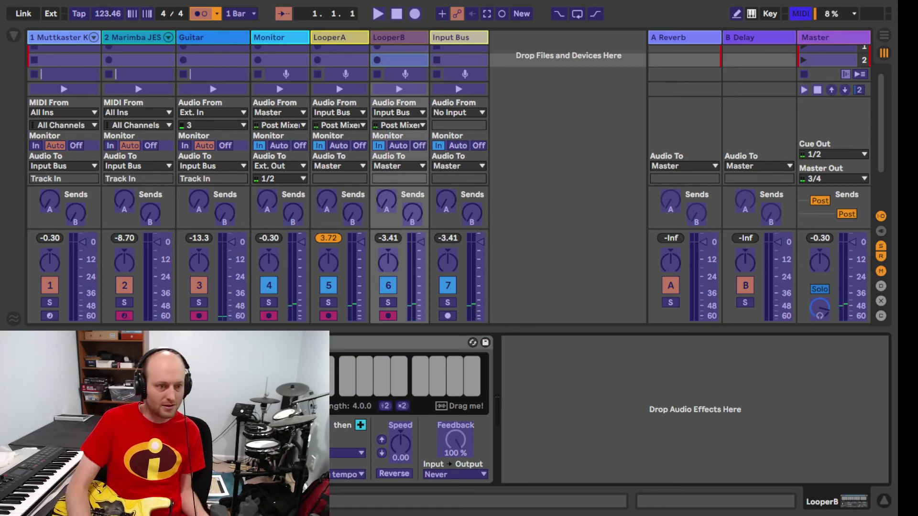
pyautogui.click(326, 42)
pyautogui.hotkey('ctrl', 'm')
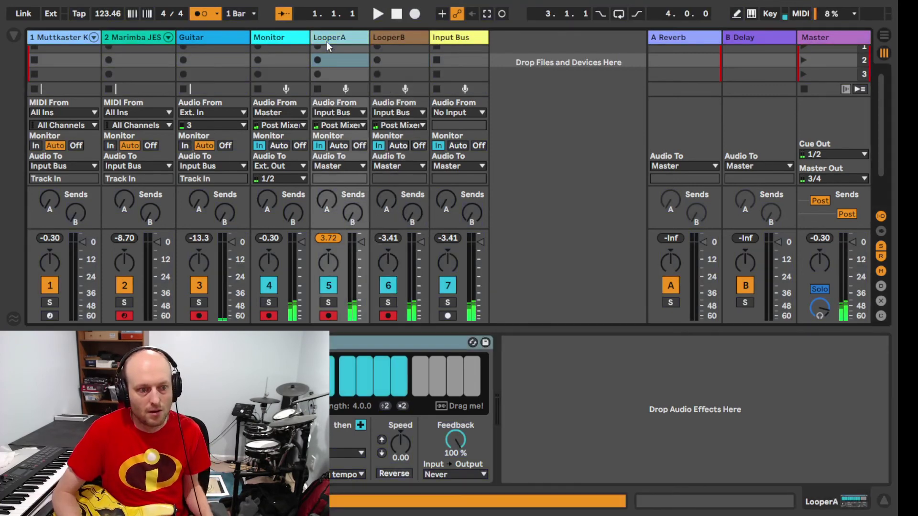
pyautogui.hotkey('ctrl', 'm')
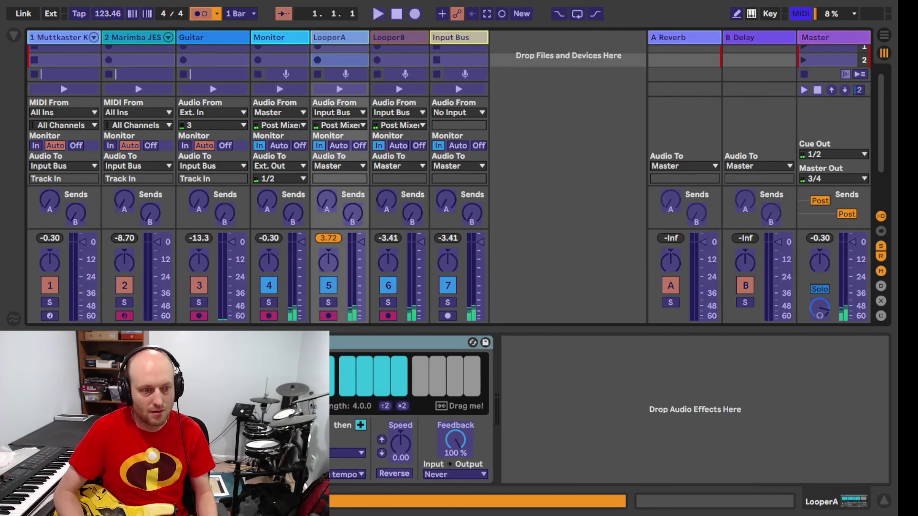
pyautogui.hotkey('ctrl', 'm')
pyautogui.click(395, 41)
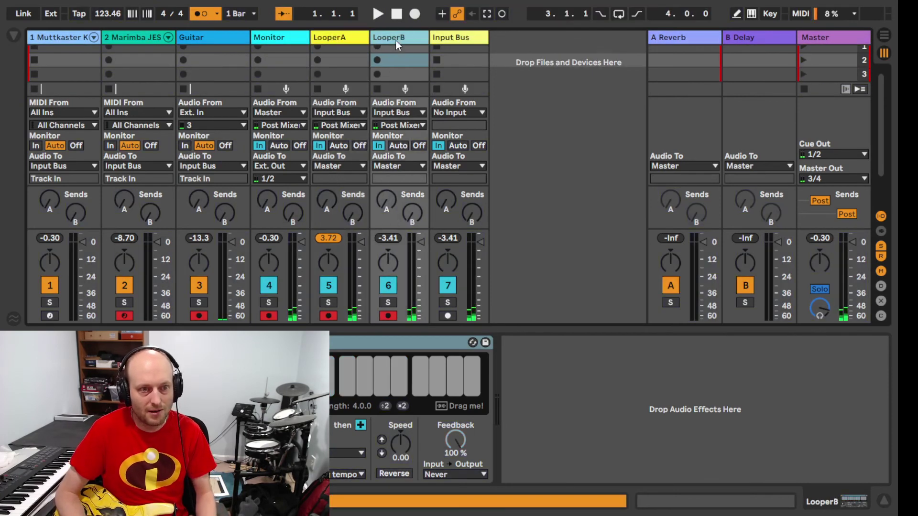
pyautogui.hotkey('ctrl', 'm')
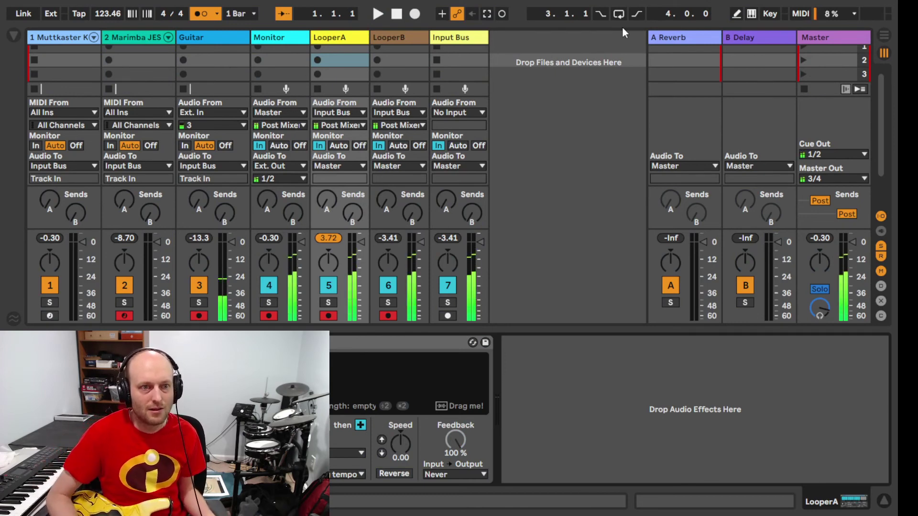
# Engage Arrangement Record so LooperA's Looper can capture a 2-bar loop.
pyautogui.click(415, 13)
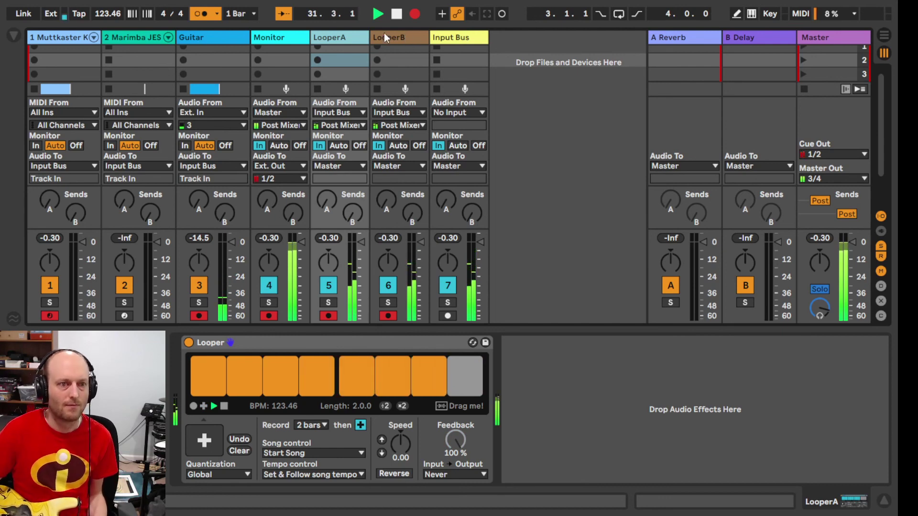
# Stop LooperA's 2-bar loop while LooperB's Looper records the B section, then return to LooperA.
pyautogui.click(223, 406)
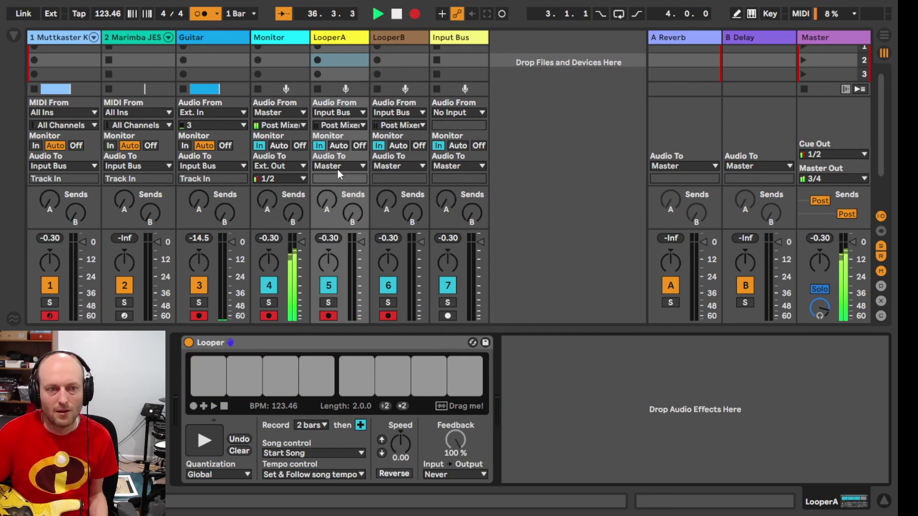
pyautogui.click(381, 41)
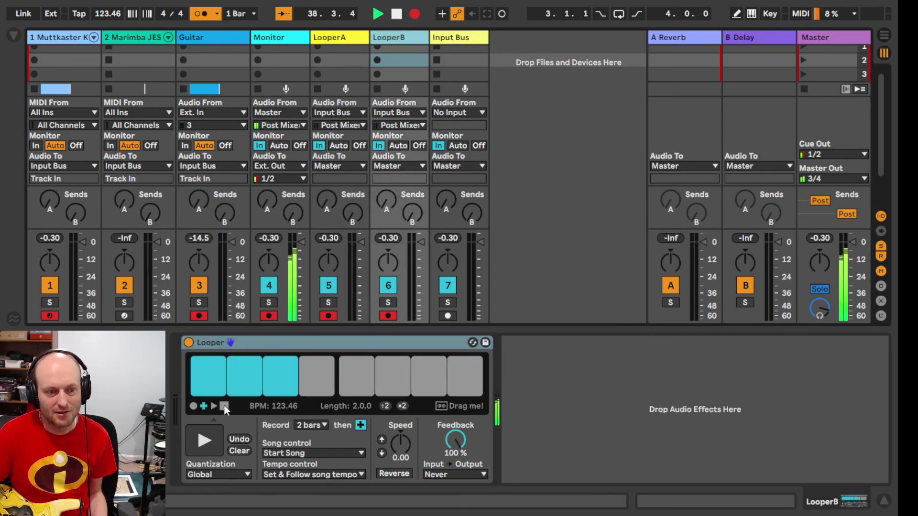
pyautogui.click(327, 36)
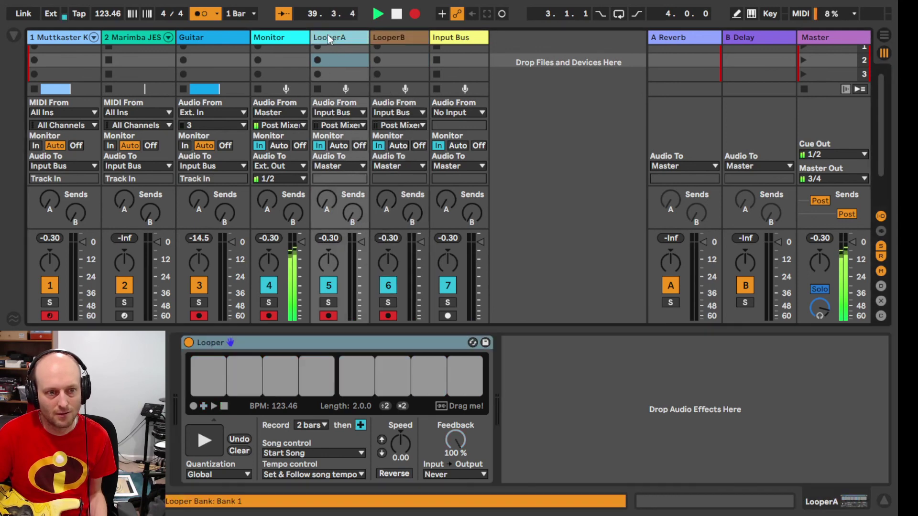